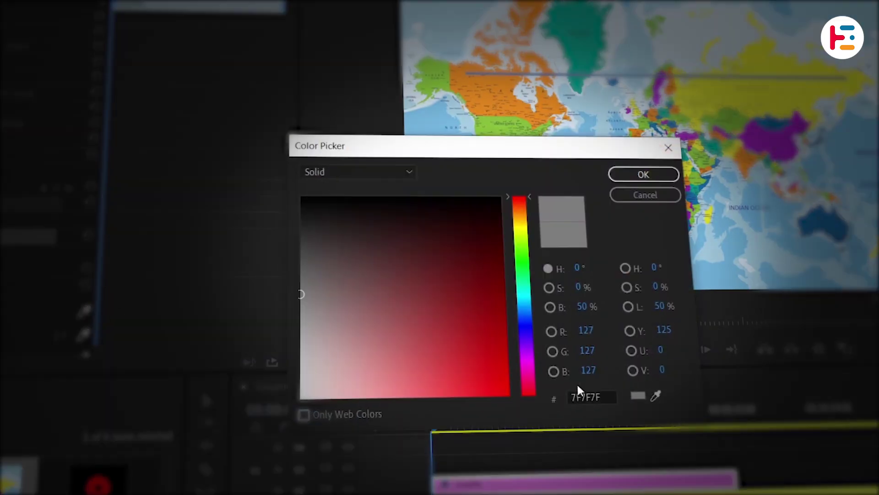
# Apply a red fill to the thin line shape and rotate it to 23° so it reaches Australia.
pyautogui.click(646, 175)
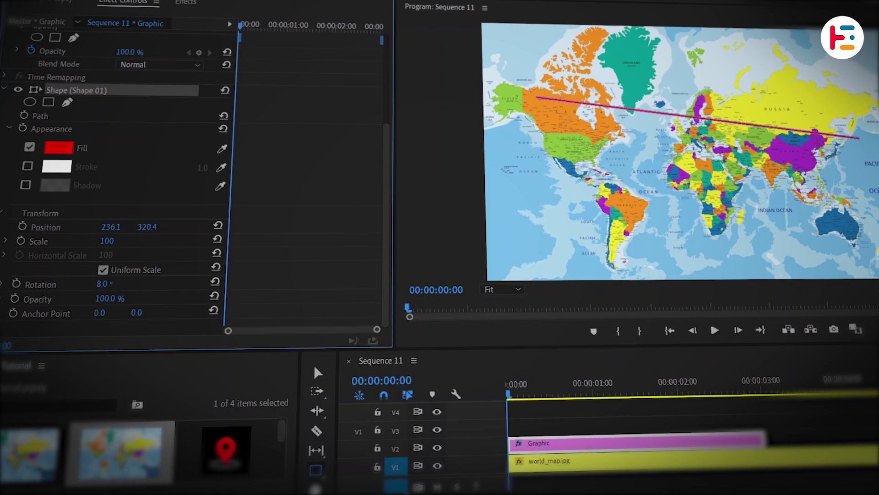
pyautogui.moveTo(105, 284); pyautogui.dragTo(110, 283)
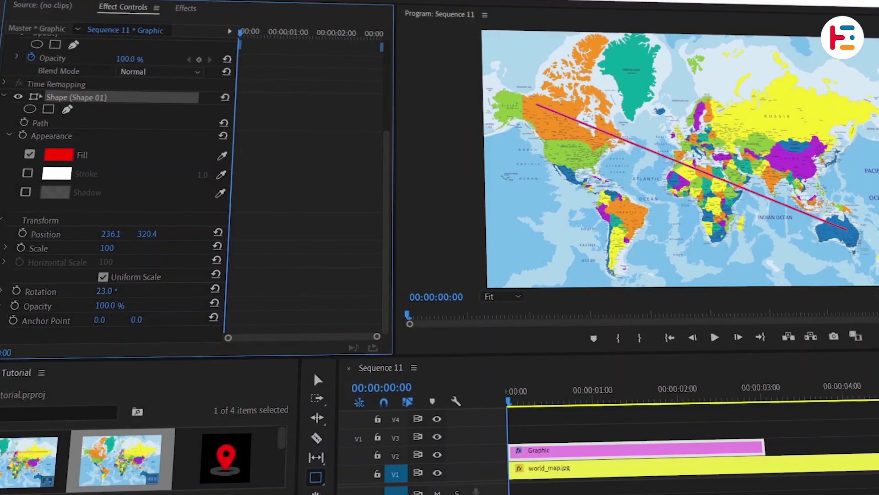
pyautogui.moveTo(111, 284); pyautogui.dragTo(110, 291)
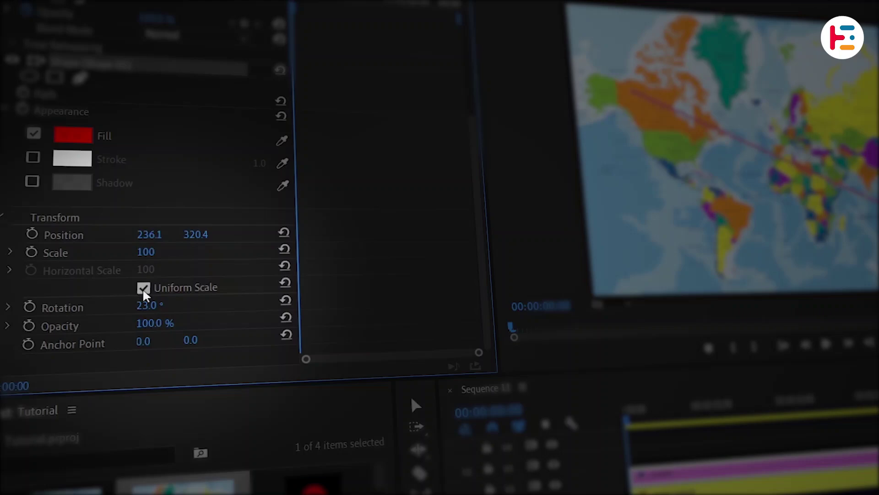
# Turn off Uniform Scale for the line shape and keyframe its Horizontal Scale from 0 to 100.
pyautogui.click(144, 289)
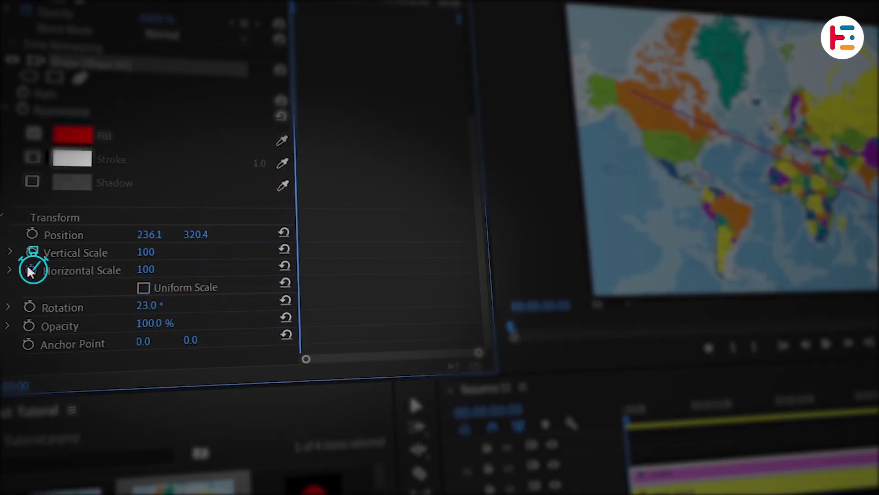
pyautogui.click(31, 269)
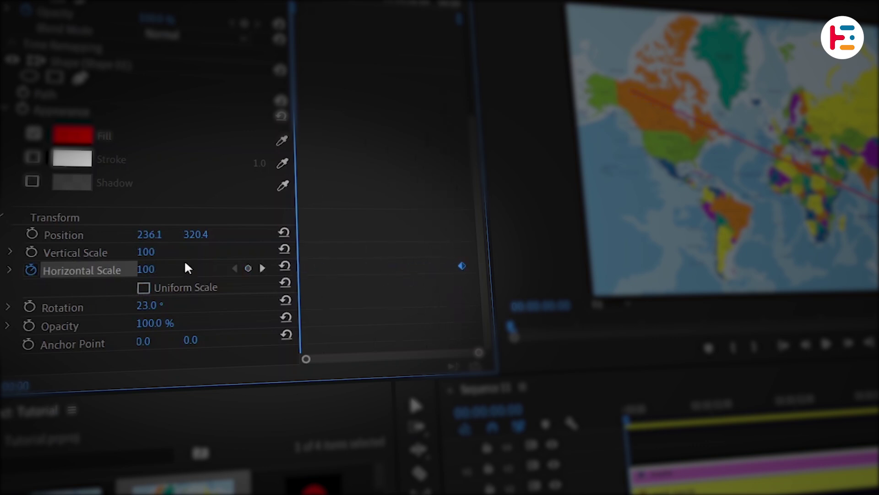
pyautogui.press('space')
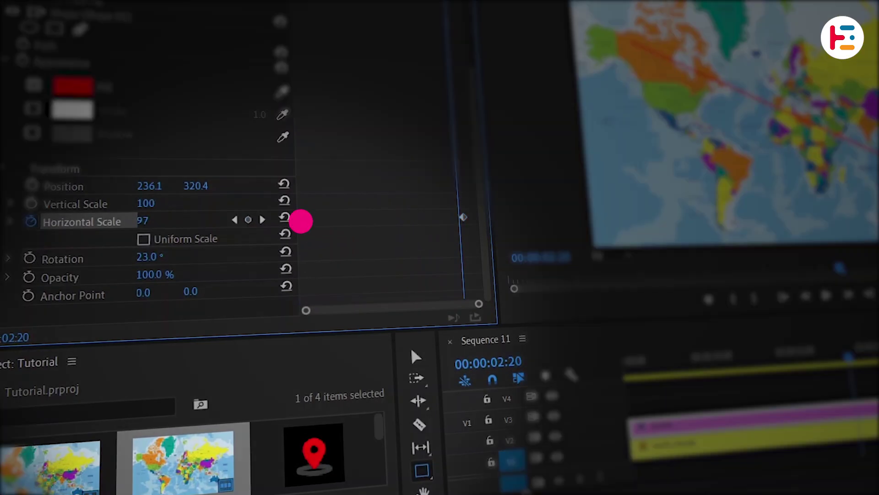
# Ease the line's growth by applying Ease Out to the first Horizontal Scale keyframe and Ease In to the last.
pyautogui.rightClick(300, 267)
pyautogui.click(403, 439)
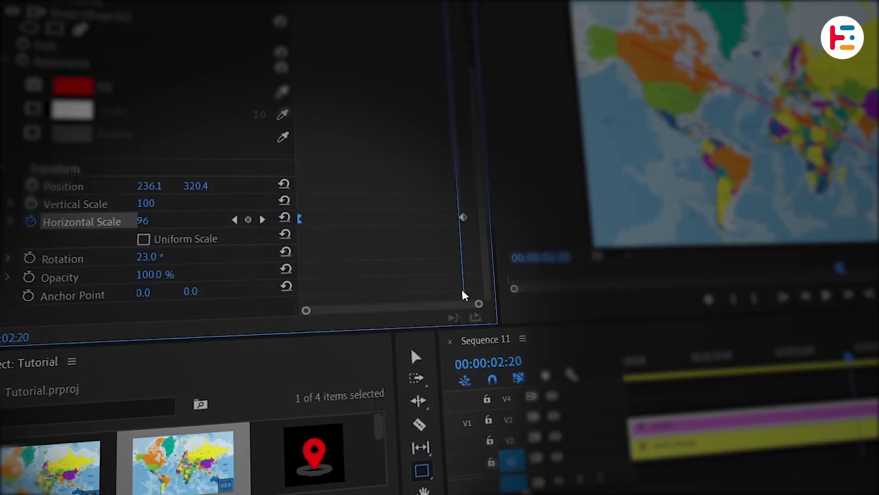
pyautogui.rightClick(463, 217)
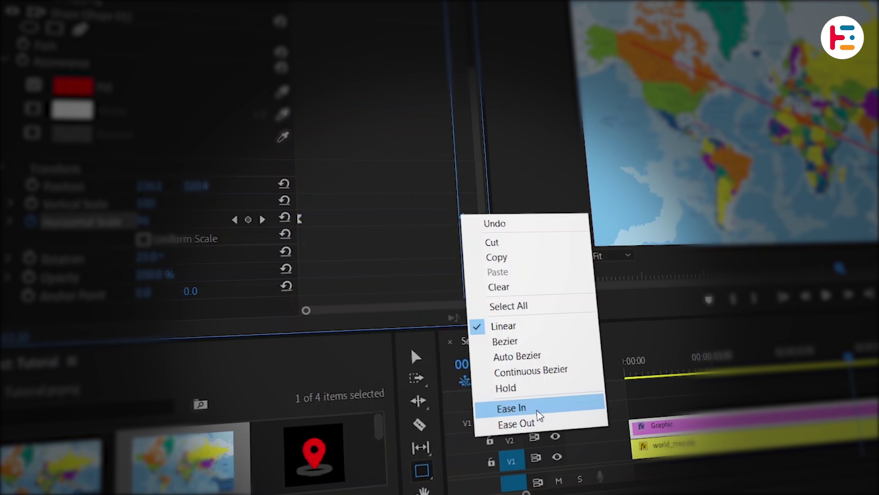
pyautogui.click(508, 408)
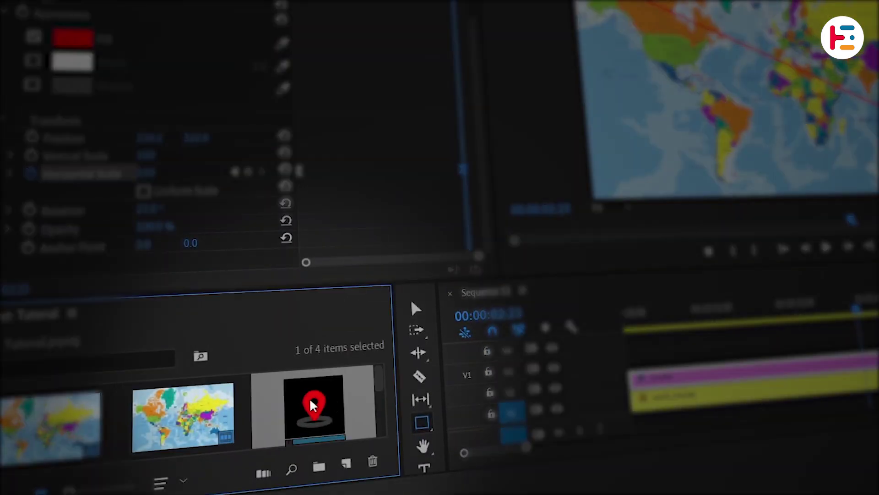
# Add Location.gif on V3 above the Graphic clip and place the pin at the line's start, viewing the map at 100%.
pyautogui.moveTo(314, 405); pyautogui.dragTo(677, 359)
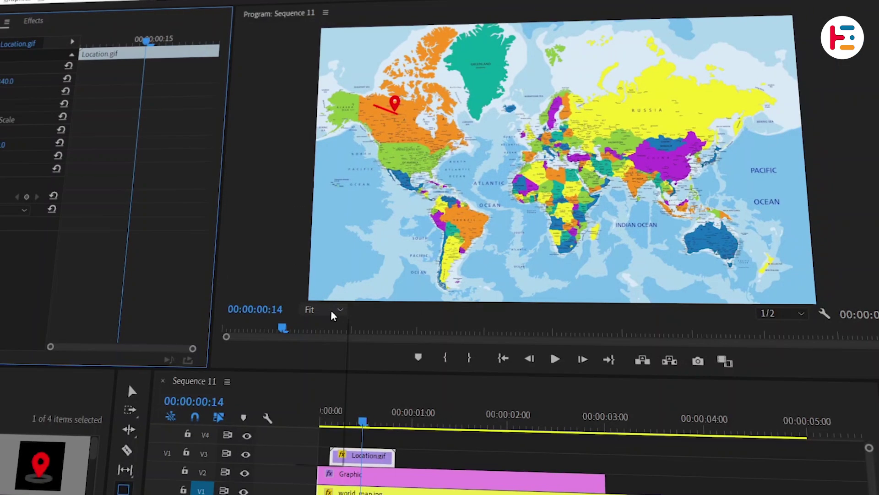
pyautogui.click(566, 310)
pyautogui.click(336, 409)
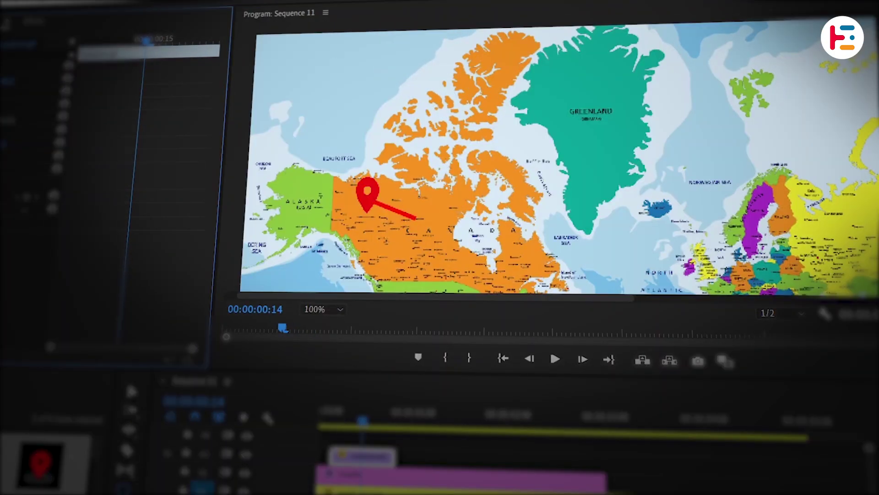
# Duplicate Location.gif into a row of six clips on V3 and copy that row to V4, offset to about 00:00:00:13.
pyautogui.press('Left')
pyautogui.press('Left')
pyautogui.press('Left')
pyautogui.press('Left')
pyautogui.press('Right')
pyautogui.press('Right')
pyautogui.click(360, 419)
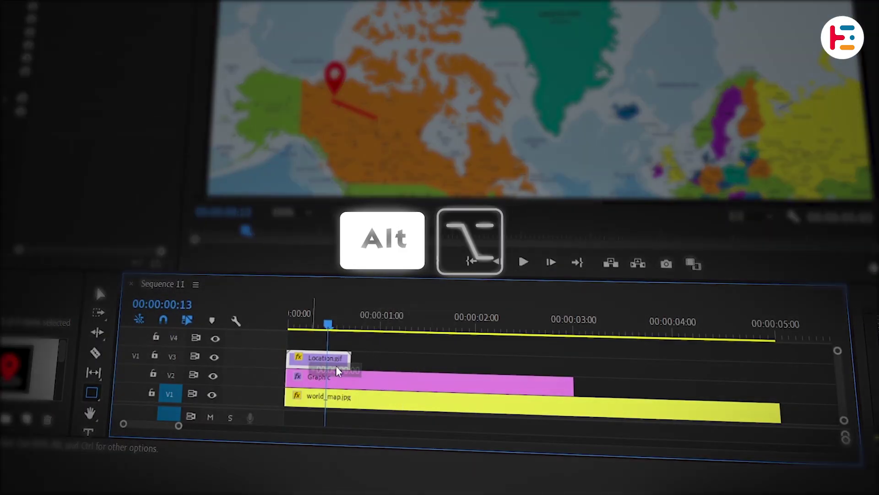
pyautogui.moveTo(310, 362); pyautogui.dragTo(608, 368)
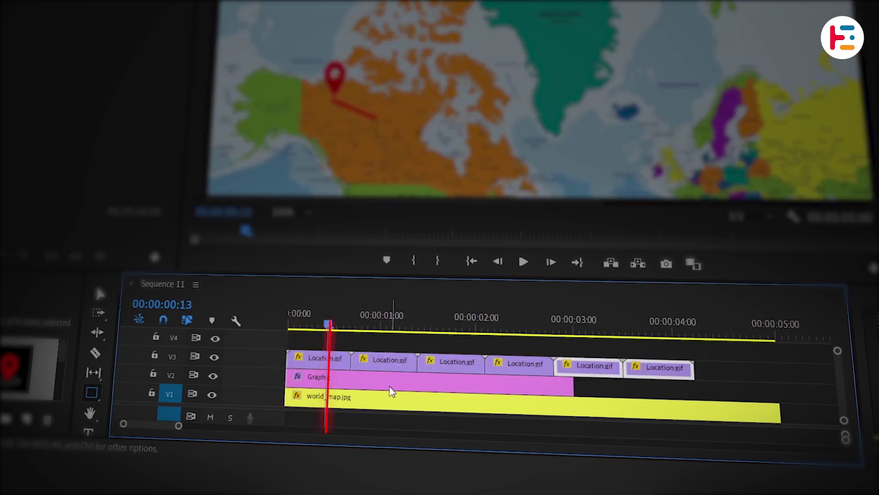
pyautogui.moveTo(732, 374); pyautogui.dragTo(366, 345)
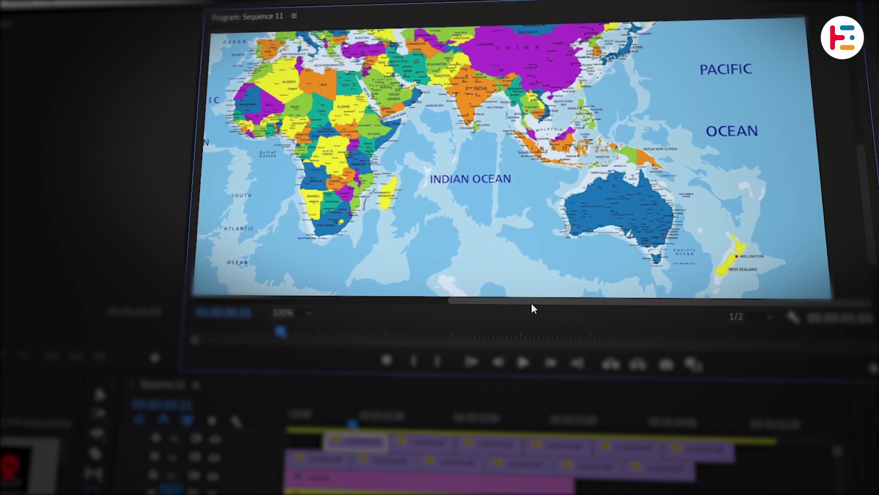
# Reposition the pin of the fourth Location.gif clip on V4 to the line's end in Australia and fit the preview.
pyautogui.click(561, 443)
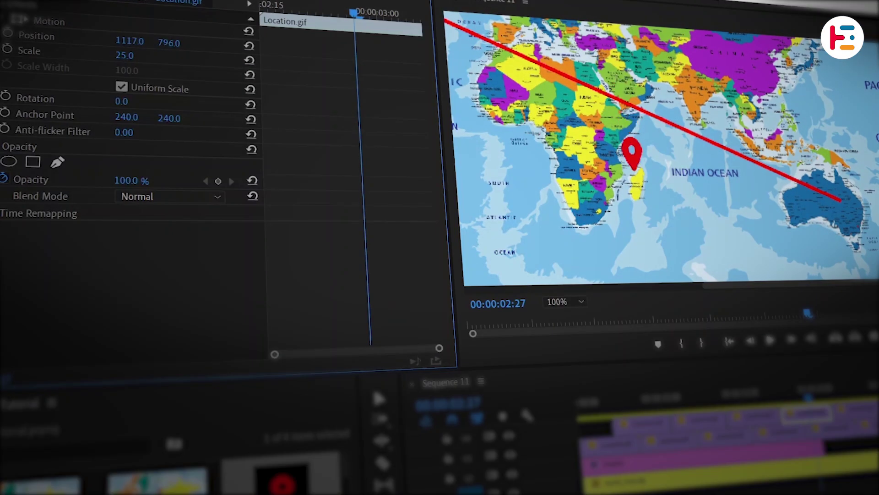
pyautogui.moveTo(129, 41); pyautogui.dragTo(340, 41)
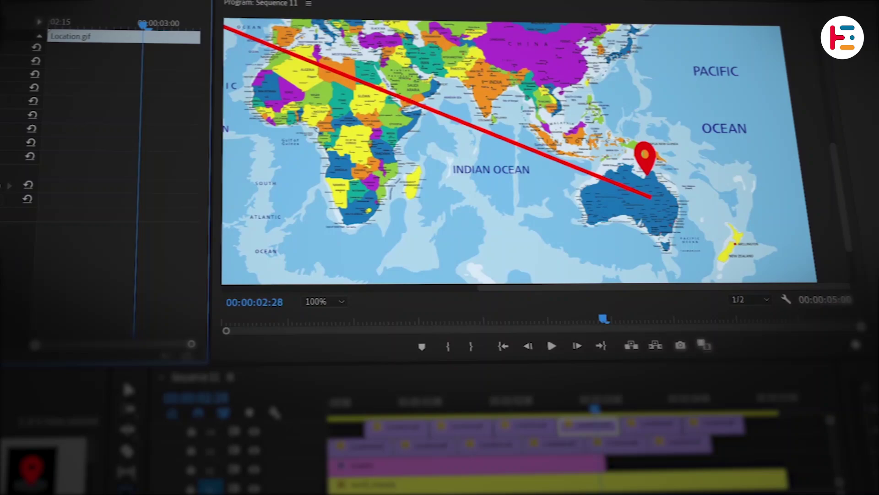
pyautogui.moveTo(809, 398); pyautogui.dragTo(778, 398)
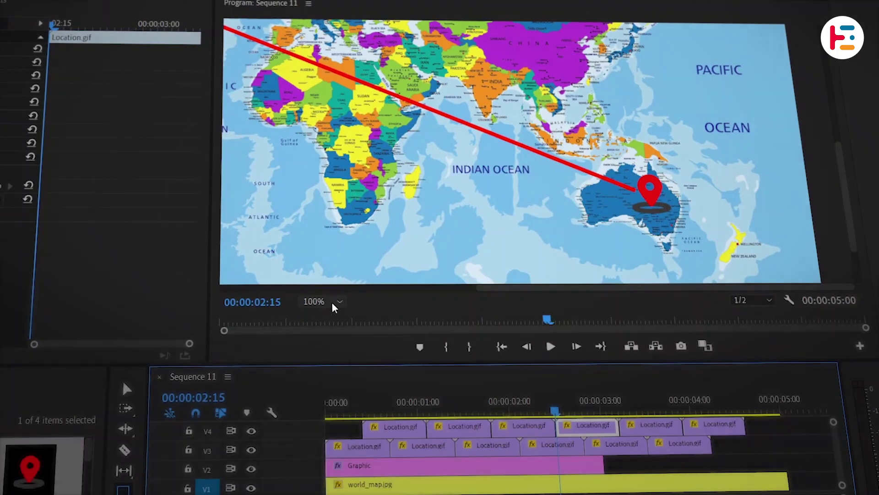
pyautogui.click(333, 306)
pyautogui.click(321, 314)
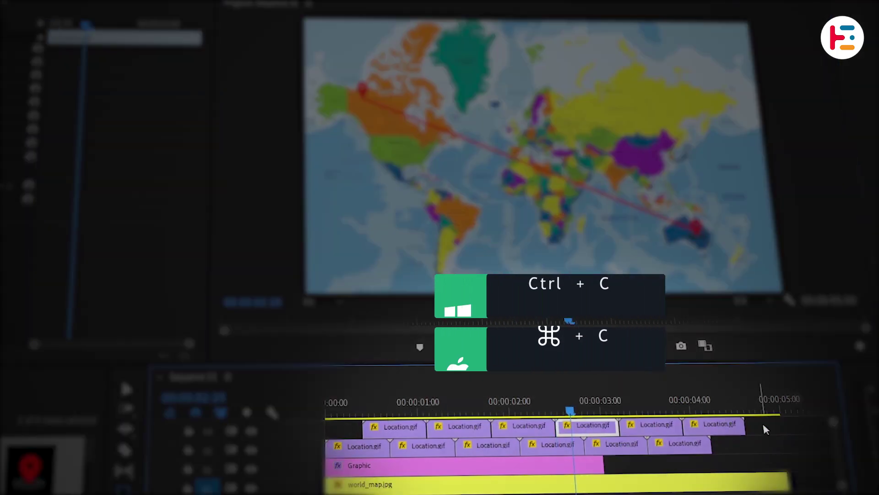
# Paste the Australia pin clip's Motion, Opacity and Time Remapping attributes onto all Location.gif clips in the upper row.
pyautogui.moveTo(764, 427); pyautogui.dragTo(359, 441)
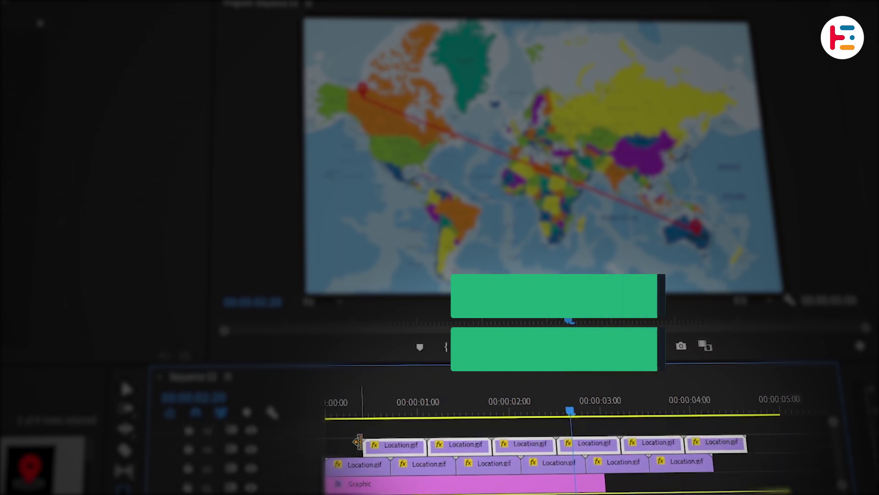
pyautogui.hotkey('ctrl', 'alt', 'v')
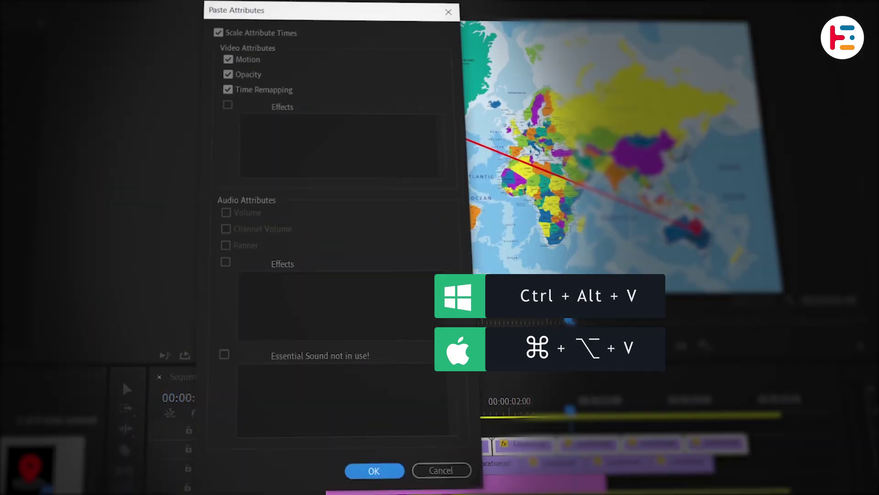
pyautogui.click(382, 471)
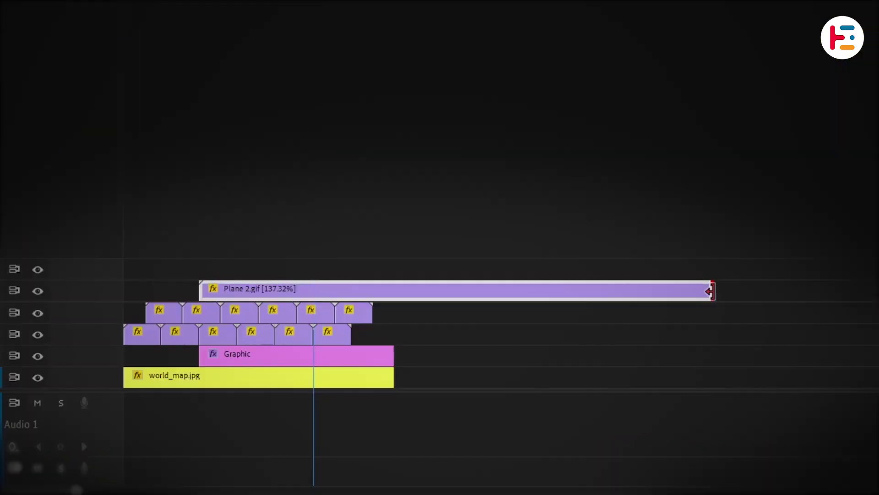
# Trim Plane 2.gif to end with the map clip and set its scale to 62, rotation to 19° and position to 310, 351.
pyautogui.moveTo(710, 290); pyautogui.dragTo(393, 294)
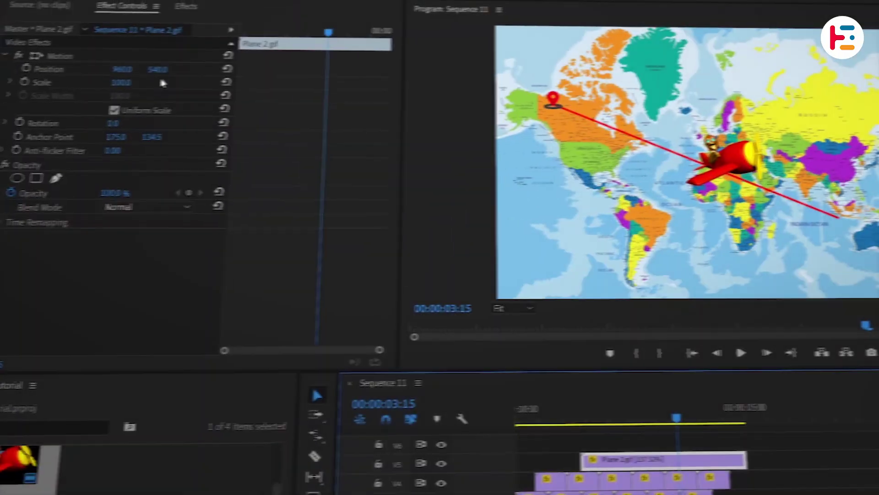
pyautogui.moveTo(120, 81); pyautogui.dragTo(114, 80)
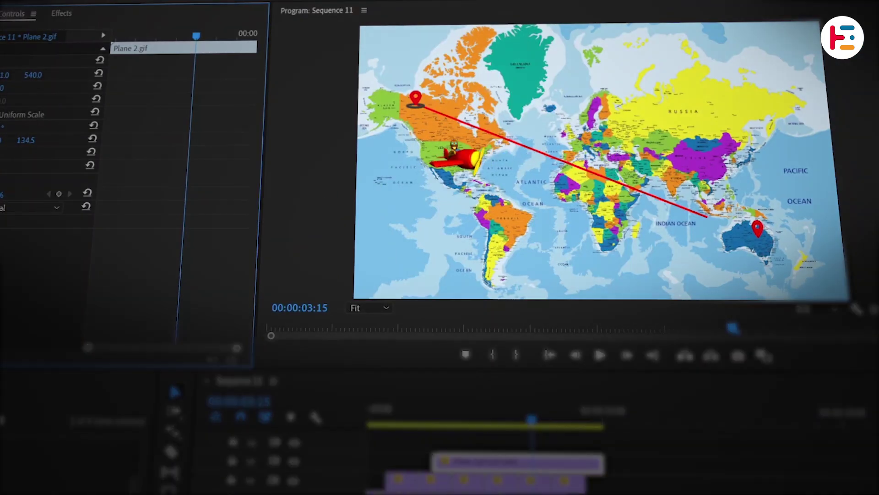
pyautogui.click(369, 308)
pyautogui.click(374, 401)
pyautogui.moveTo(33, 74); pyautogui.dragTo(1, 75)
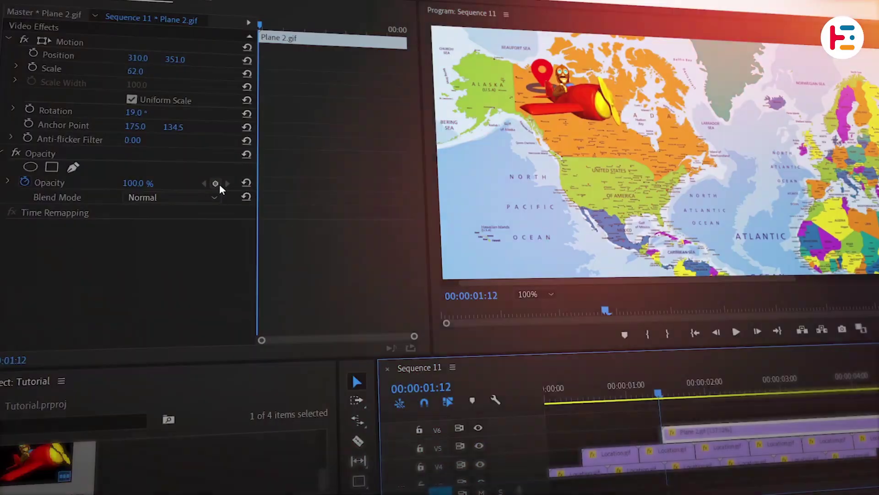
# Fade in Plane 2.gif from 00:00:01:12 with opacity keyframes of 0% and 100% a few frames apart.
pyautogui.click(220, 186)
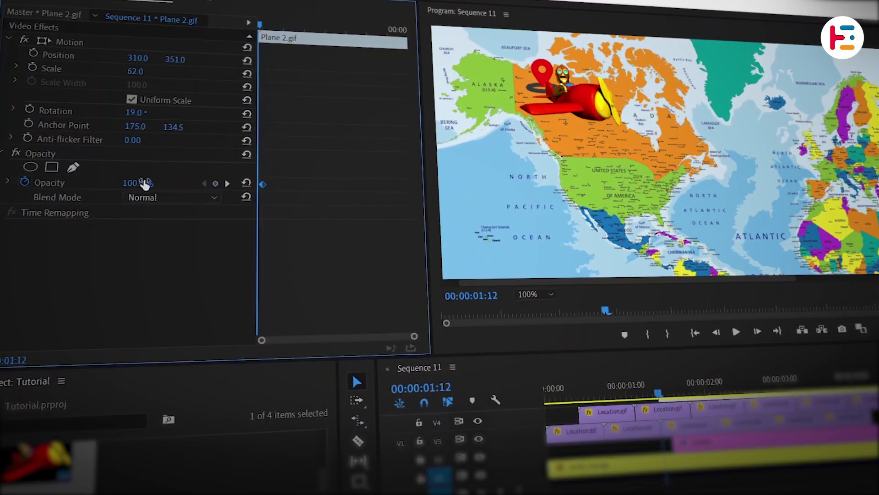
pyautogui.click(145, 184)
pyautogui.write('0')
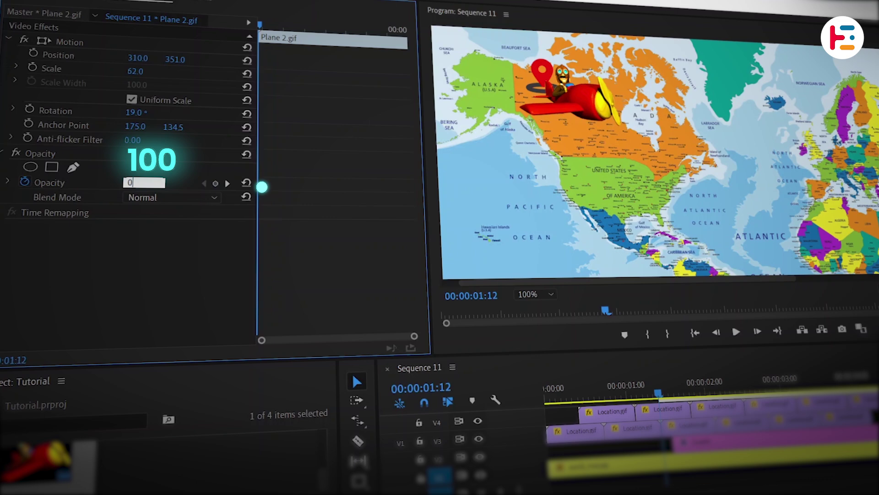
pyautogui.press('Return')
pyautogui.press('Right')
pyautogui.press('Right')
pyautogui.press('Right')
pyautogui.press('Left')
pyautogui.press('Left')
pyautogui.press('Left')
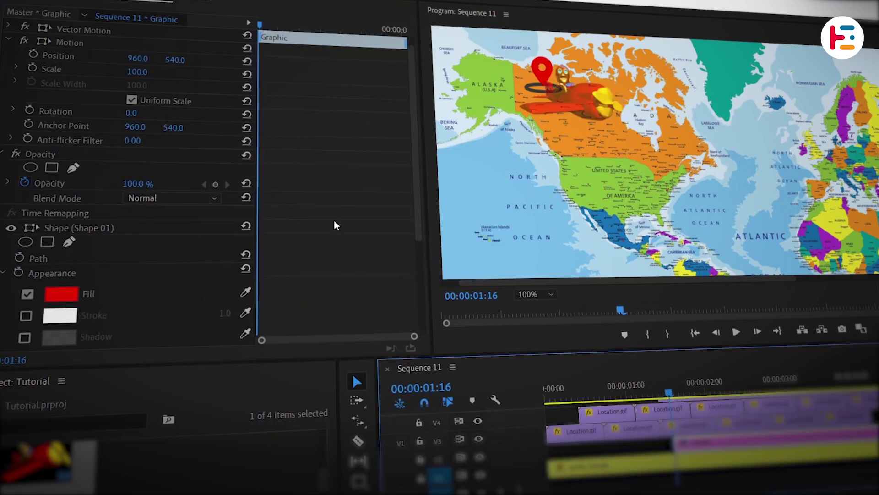
# Animate Plane 2.gif's position to 1600, 841 at 00:00:04:08, in time with the line's last keyframe, and add scale keyframes near the clip's end.
pyautogui.scroll(-4, 334, 220)
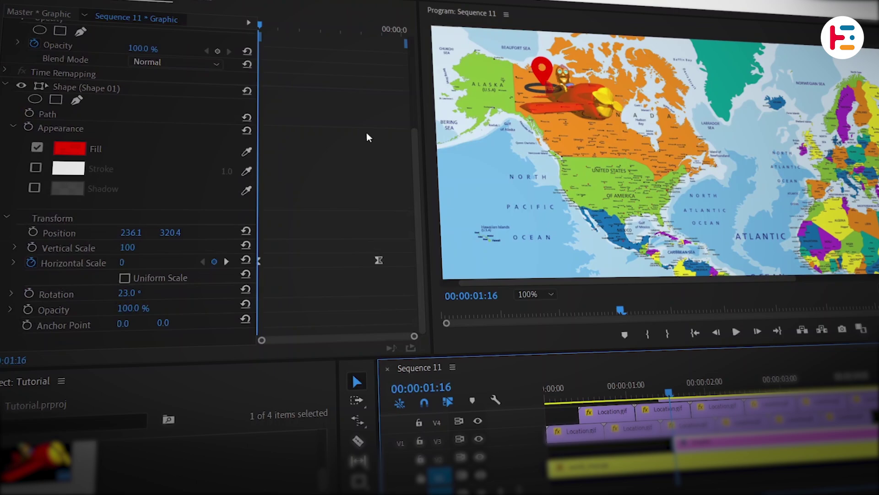
pyautogui.keyDown('shift'); pyautogui.click(348, 27); pyautogui.keyUp('shift')
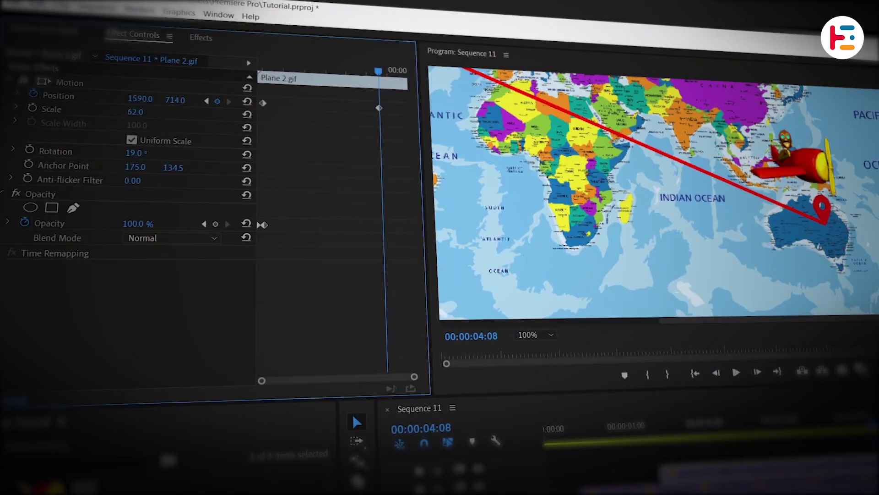
pyautogui.moveTo(175, 100); pyautogui.dragTo(188, 100)
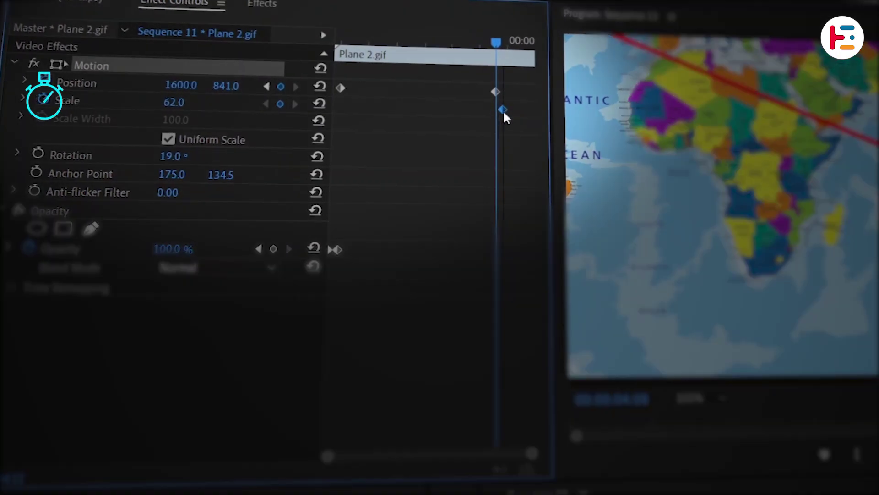
pyautogui.click(515, 55)
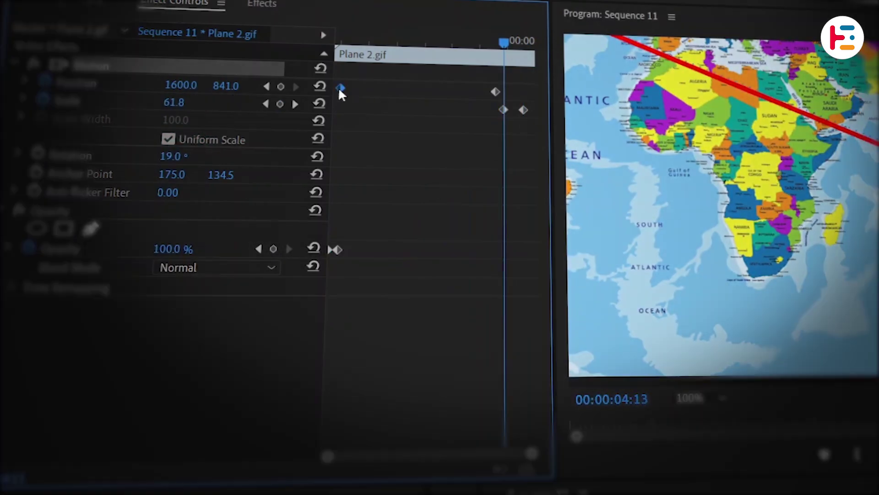
# Smooth the plane's flight with temporal Ease Out on the first Position keyframe and Ease In on the last.
pyautogui.rightClick(339, 87)
pyautogui.moveTo(465, 211)
pyautogui.click(623, 309)
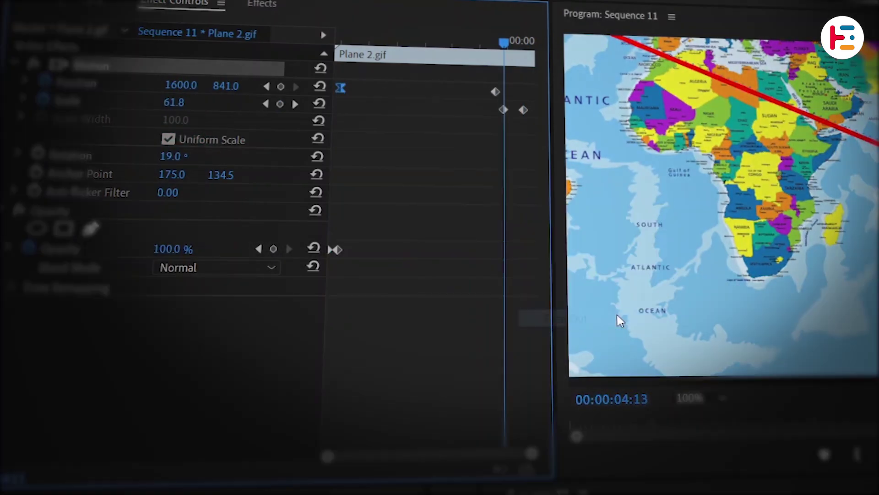
pyautogui.rightClick(495, 92)
pyautogui.moveTo(569, 214)
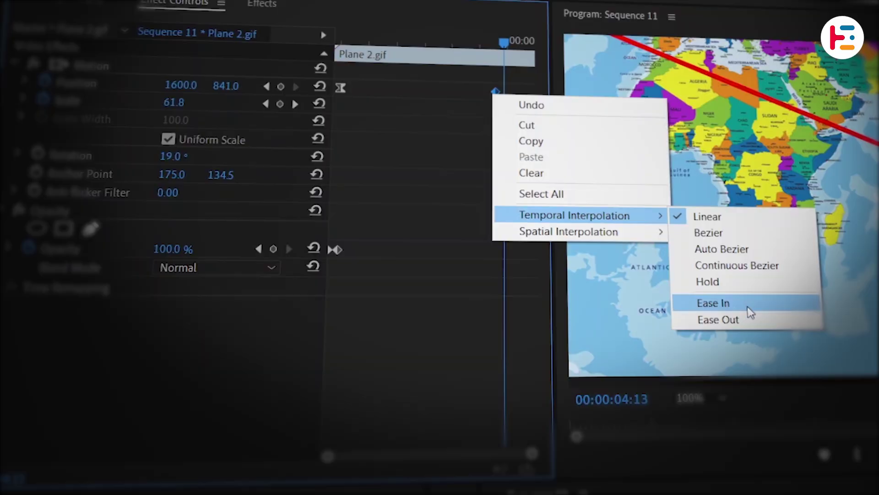
pyautogui.click(746, 307)
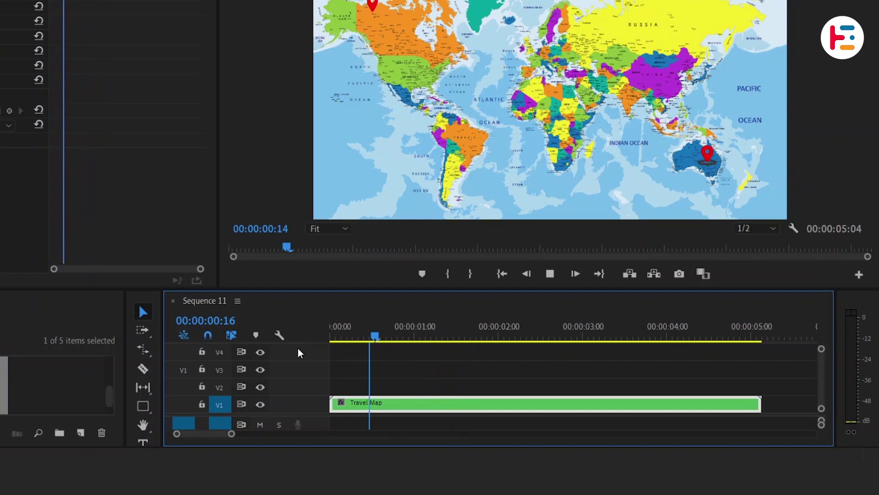
# Start Scale and Position keyframes for the Travel Map clip at 00:00:01:03.
pyautogui.press('space')
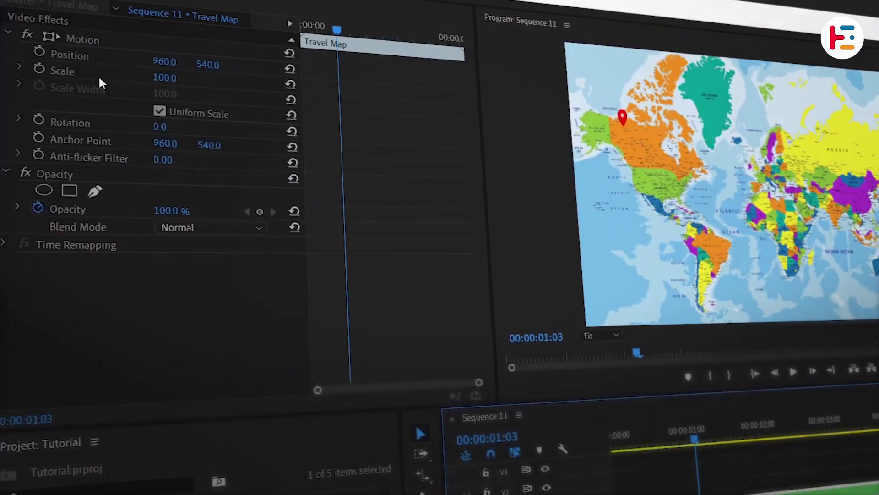
pyautogui.click(39, 69)
pyautogui.click(40, 51)
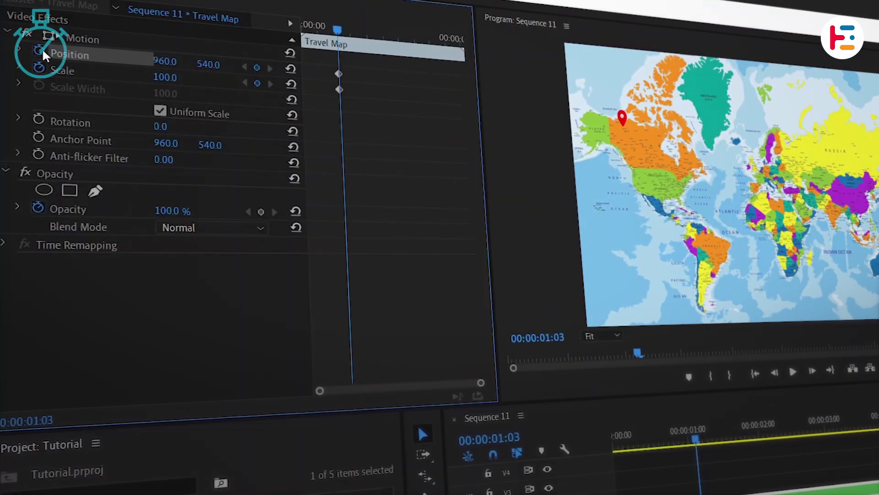
# Zoom the Travel Map clip in on Canada at 00:00:01:12 with scale 163 and position 1559, 862.
pyautogui.press('space')
pyautogui.press('space')
pyautogui.press('Left')
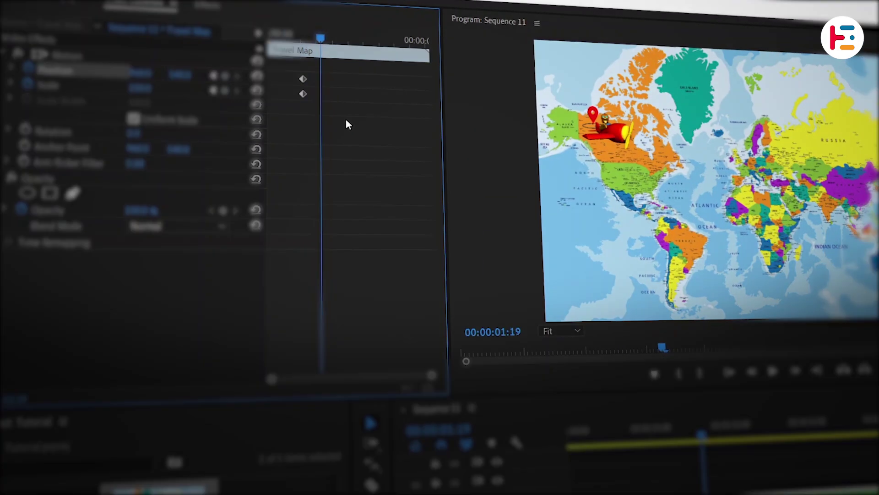
pyautogui.press('Left')
pyautogui.press('Left')
pyautogui.press('Left')
pyautogui.press('Left')
pyautogui.press('Left')
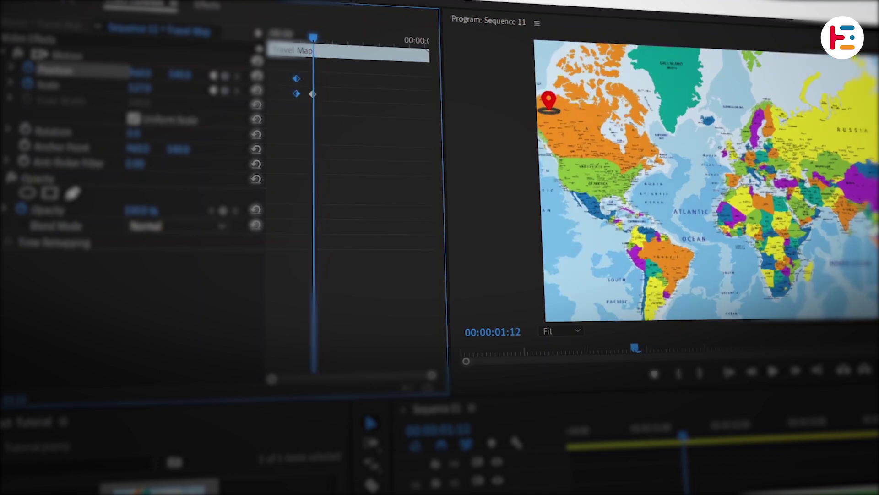
pyautogui.moveTo(140, 88); pyautogui.dragTo(403, 73)
pyautogui.moveTo(180, 75); pyautogui.dragTo(295, 74)
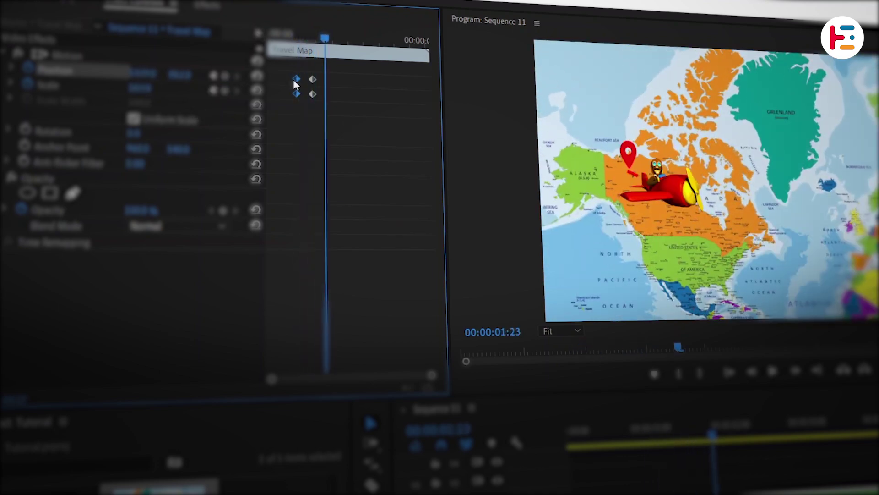
# Apply temporal Ease Out to the first Position and Scale keyframes of the Travel Map clip.
pyautogui.rightClick(302, 82)
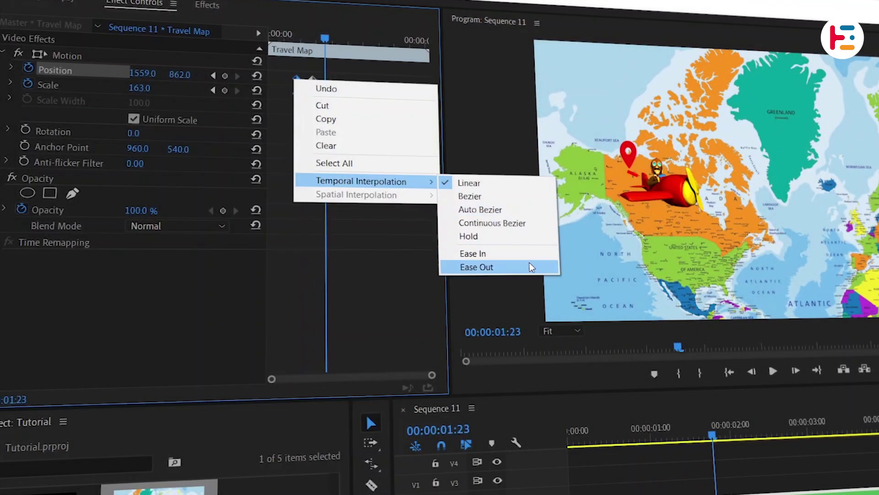
pyautogui.click(415, 160)
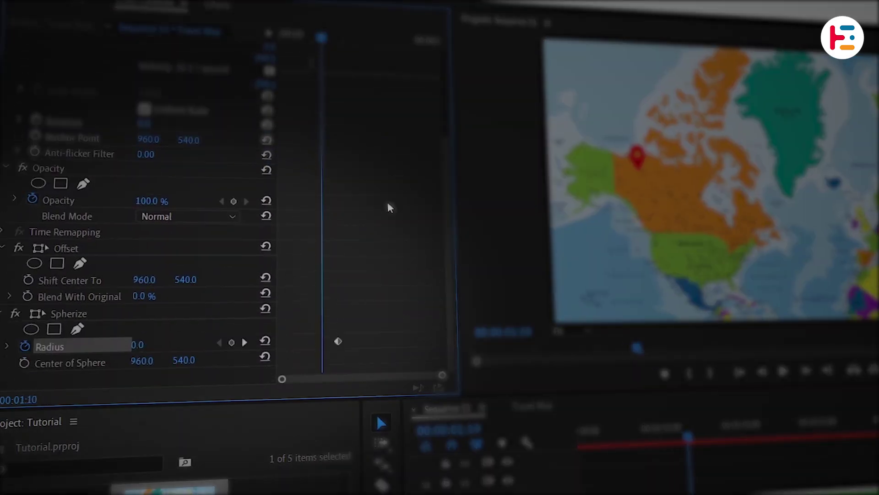
# Move the Spherize effect's first Radius keyframe earlier, to 00:00:01:13.
pyautogui.press('Right')
pyautogui.press('Right')
pyautogui.moveTo(338, 341); pyautogui.dragTo(324, 341)
# Set the Spherize Radius to 1240 at 00:00:02:02 to bulge the map.
pyautogui.press('Right')
pyautogui.press('Right')
pyautogui.press('Right')
pyautogui.press('Right')
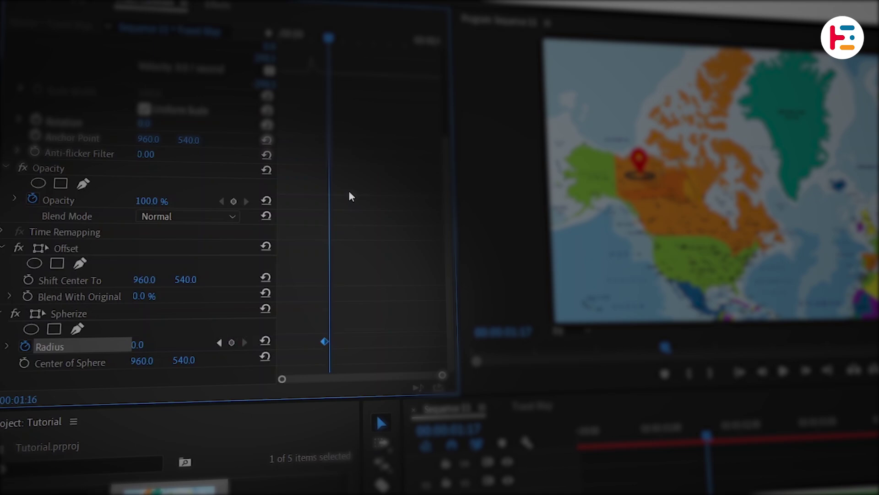
pyautogui.press('Right')
pyautogui.press('Right')
pyautogui.press('Right')
pyautogui.press('Right')
pyautogui.press('Right')
pyautogui.press('Right')
pyautogui.press('Right')
pyautogui.press('Right')
pyautogui.press('Right')
pyautogui.press('Right')
pyautogui.press('Right')
pyautogui.press('Right')
pyautogui.press('Right')
pyautogui.press('Right')
pyautogui.press('Right')
pyautogui.press('Right')
pyautogui.moveTo(137, 344); pyautogui.dragTo(685, 345)
pyautogui.click(395, 291)
# Start keyframing the Offset effect's Shift Center To at 00:00:01:13, in line with the first Radius keyframe.
pyautogui.moveTo(345, 39); pyautogui.dragTo(329, 40)
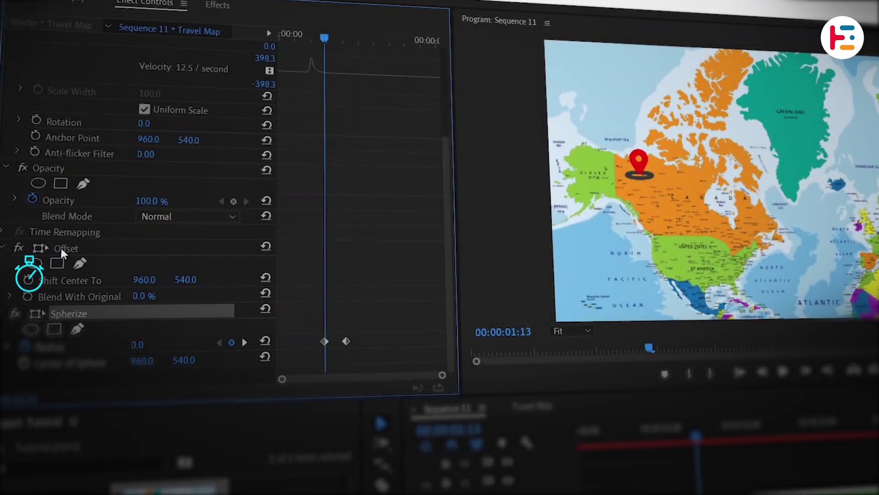
pyautogui.click(62, 248)
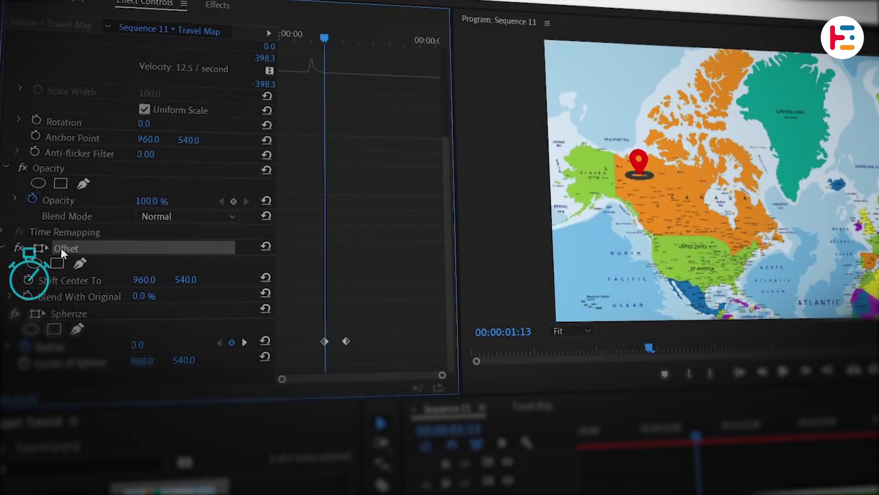
pyautogui.click(28, 278)
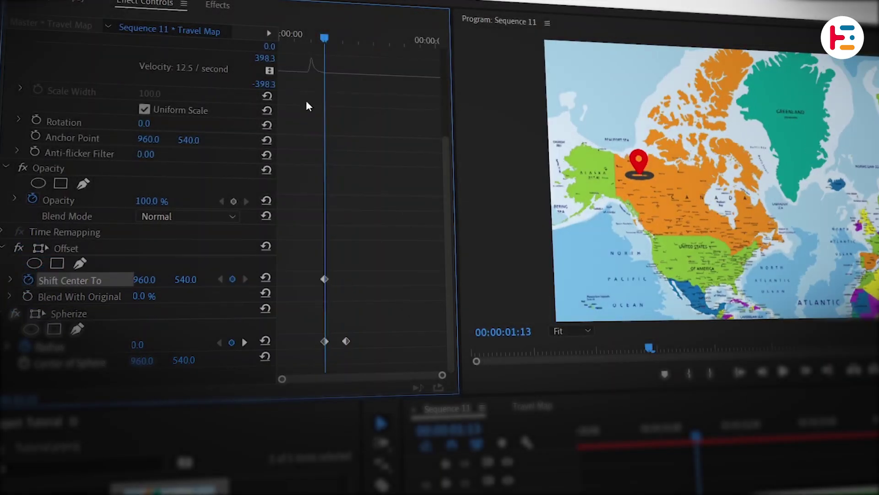
# Set Offset's Shift Center To to 1374, 580 at 00:00:02:02 and the map's second Position keyframe to 1472, 831.
pyautogui.moveTo(334, 27); pyautogui.dragTo(340, 31)
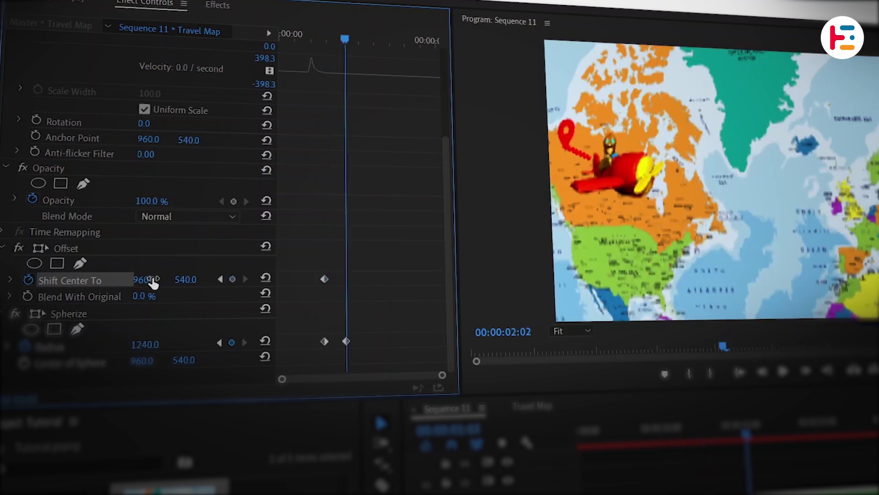
pyautogui.moveTo(152, 280); pyautogui.dragTo(342, 280)
pyautogui.moveTo(185, 280); pyautogui.dragTo(204, 279)
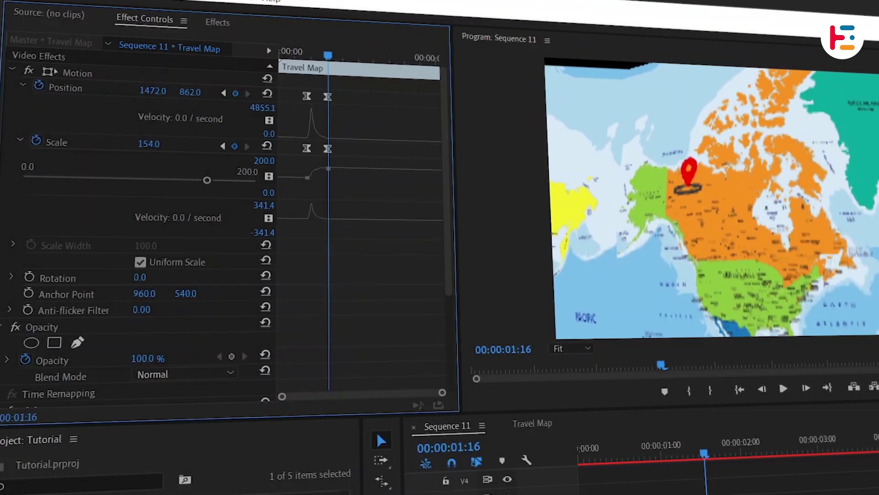
pyautogui.moveTo(191, 93); pyautogui.dragTo(181, 93)
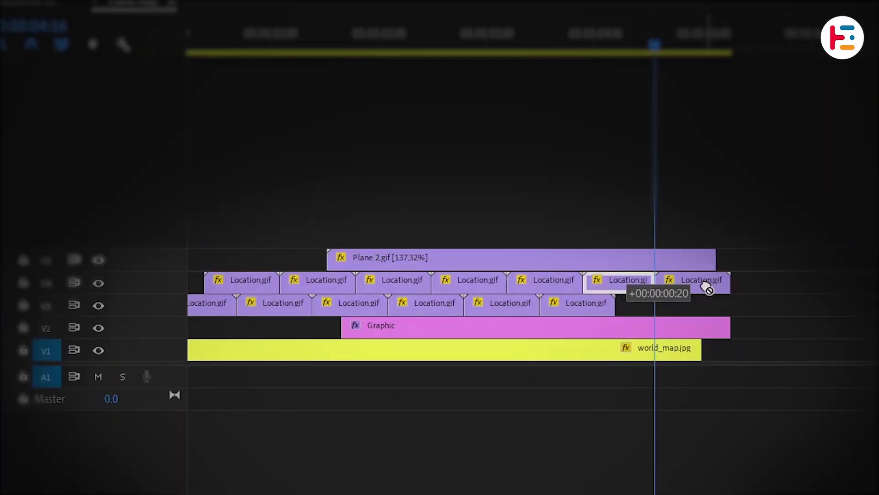
# Extend world_map.jpg in the Travel Map sequence to the end of the clips above it.
pyautogui.moveTo(722, 349); pyautogui.dragTo(729, 349)
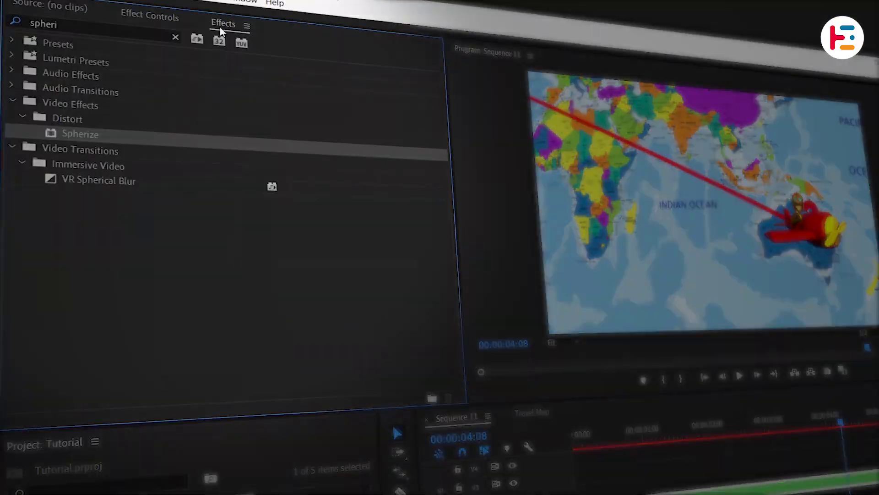
# Apply the Levels effect to the Travel Map clip and set its (RGB) White Output Level to 130.
pyautogui.write('levels')
pyautogui.click(85, 137)
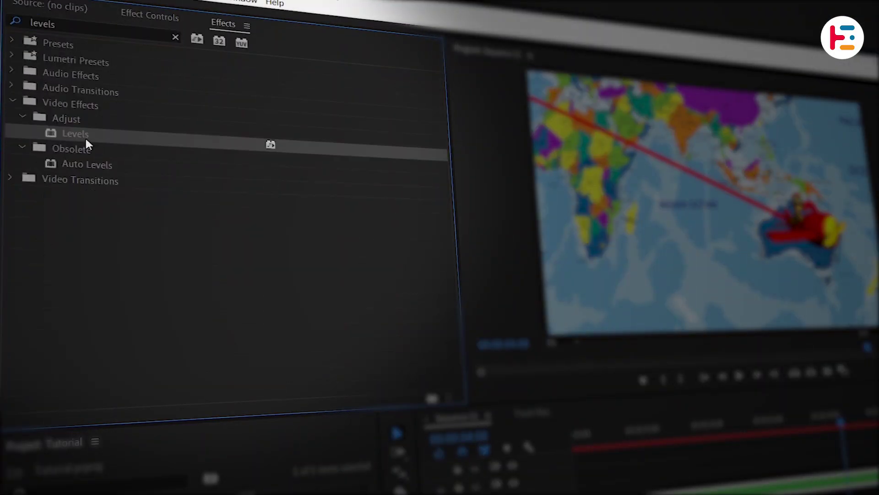
pyautogui.click(153, 15)
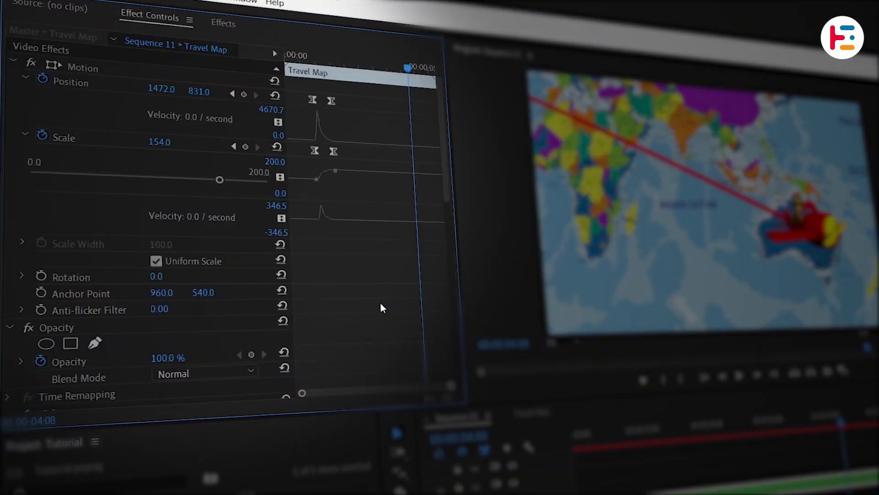
pyautogui.scroll(-10, 380, 303)
pyautogui.moveTo(156, 124); pyautogui.dragTo(102, 124)
pyautogui.scroll(5, 276, 165)
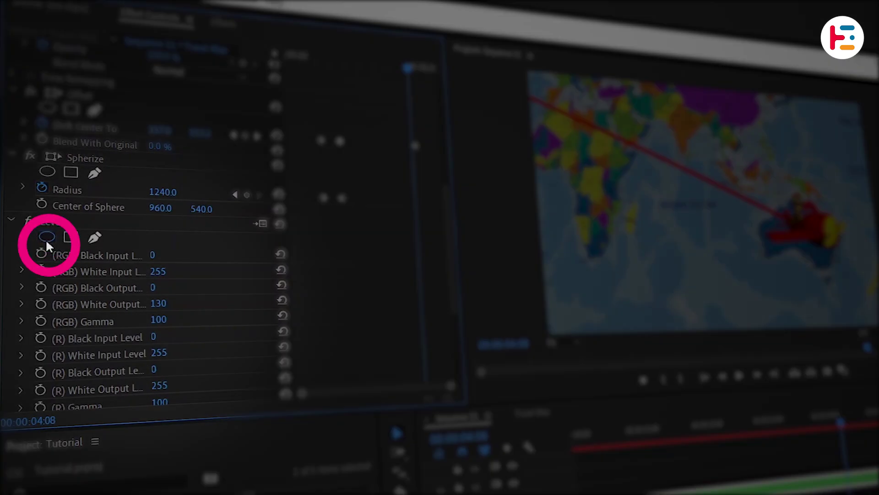
# Add an inverted elliptical mask to the Levels effect.
pyautogui.click(46, 236)
pyautogui.scroll(-3, 51, 235)
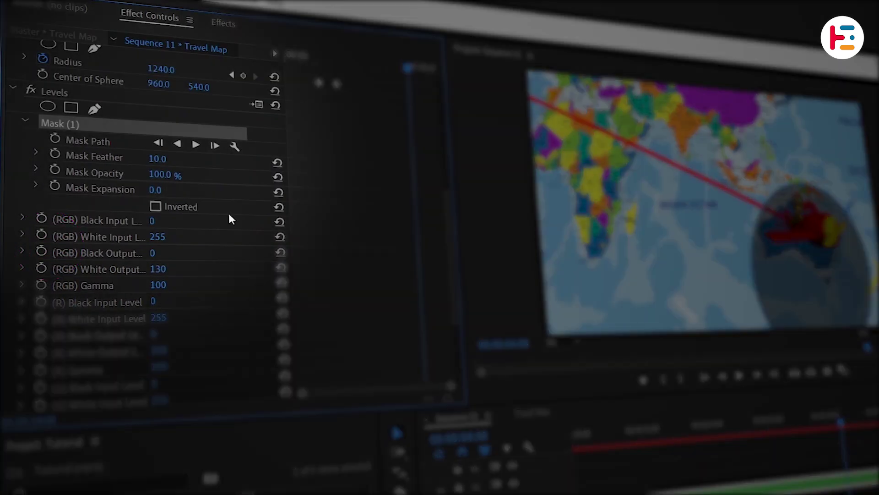
pyautogui.click(155, 206)
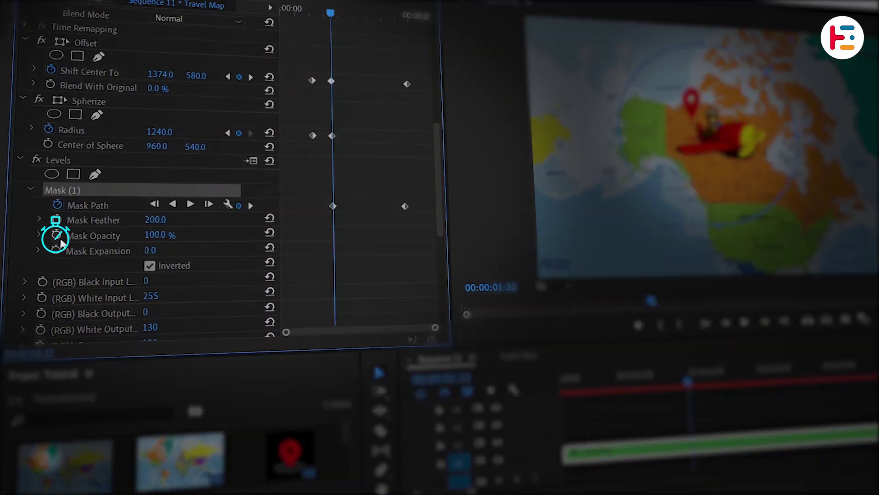
# Fade in the Levels darkening with Mask Opacity keyframes from 0% to 100% at 00:00:01:22.
pyautogui.moveTo(331, 13); pyautogui.dragTo(293, 15)
pyautogui.press('Return')
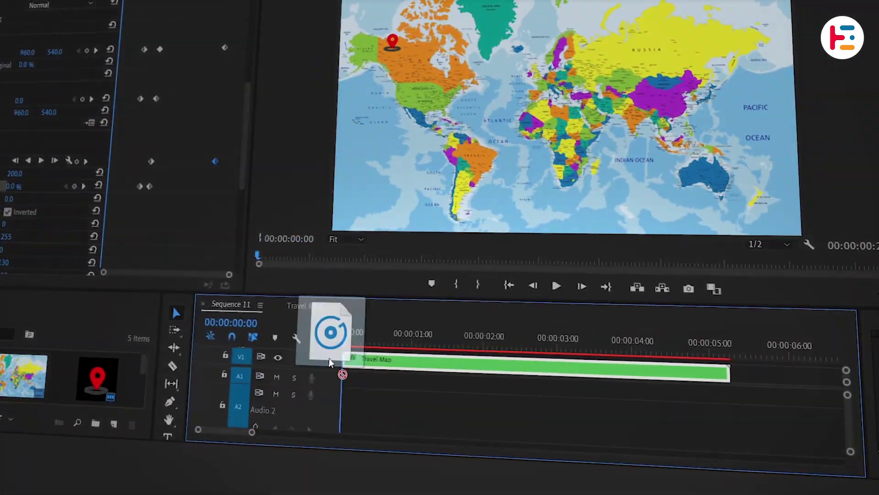
# Place pop.mp3 at the sequence start and again at 00:00:00:11 on audio track 2, and add the whoosh sound on audio track 1.
pyautogui.moveTo(329, 360); pyautogui.dragTo(343, 379)
pyautogui.moveTo(351, 337); pyautogui.dragTo(368, 340)
pyautogui.moveTo(372, 381); pyautogui.dragTo(398, 405)
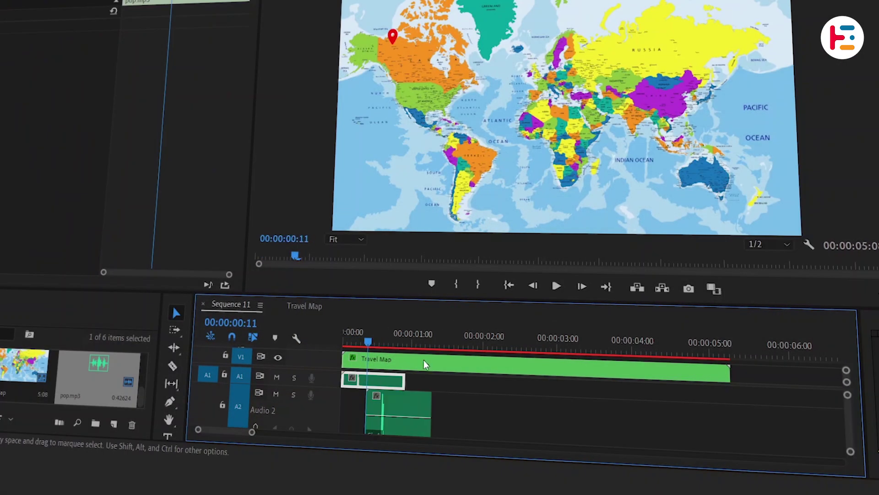
pyautogui.moveTo(405, 369); pyautogui.dragTo(389, 381)
# Add another sound clip at 00:00:01:21 below the whoosh, then split it near the map's end and delete the excess.
pyautogui.click(418, 330)
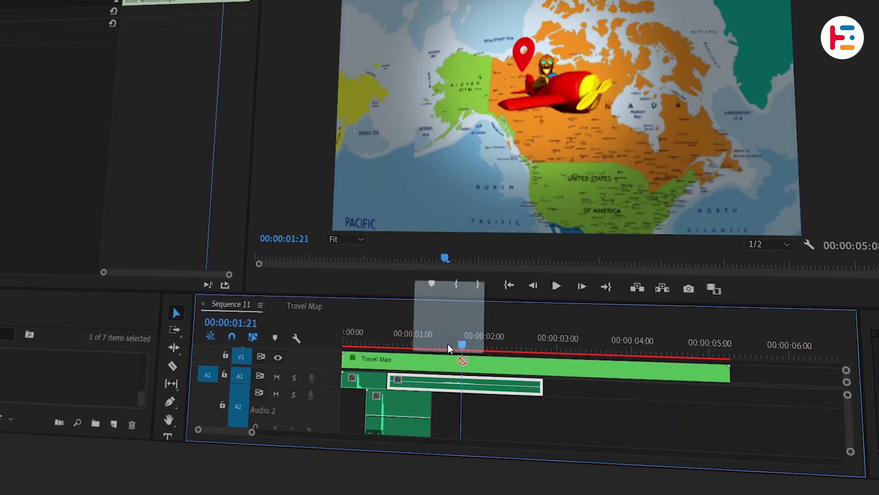
pyautogui.moveTo(449, 348); pyautogui.dragTo(462, 403)
pyautogui.moveTo(722, 344); pyautogui.dragTo(698, 344)
pyautogui.hotkey('ctrl', 'k')
pyautogui.click(732, 424)
pyautogui.press('Delete')
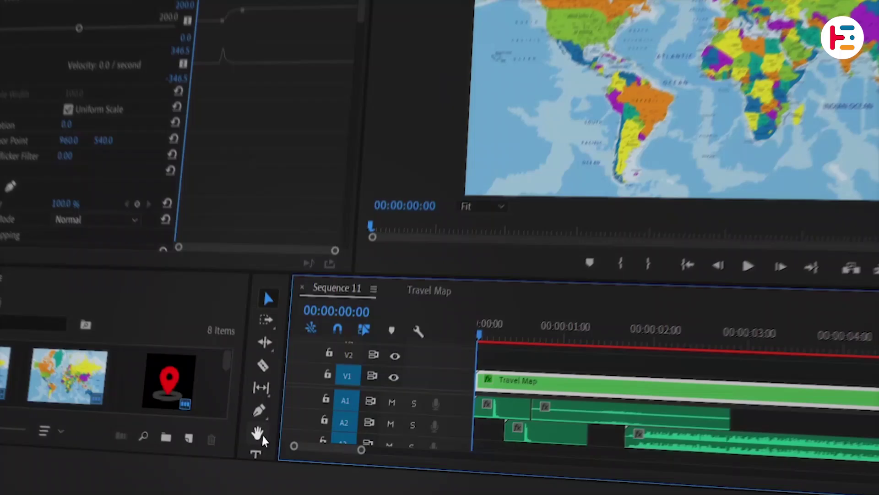
# Draw a large circle over the map with the Ellipse Tool.
pyautogui.click(259, 413)
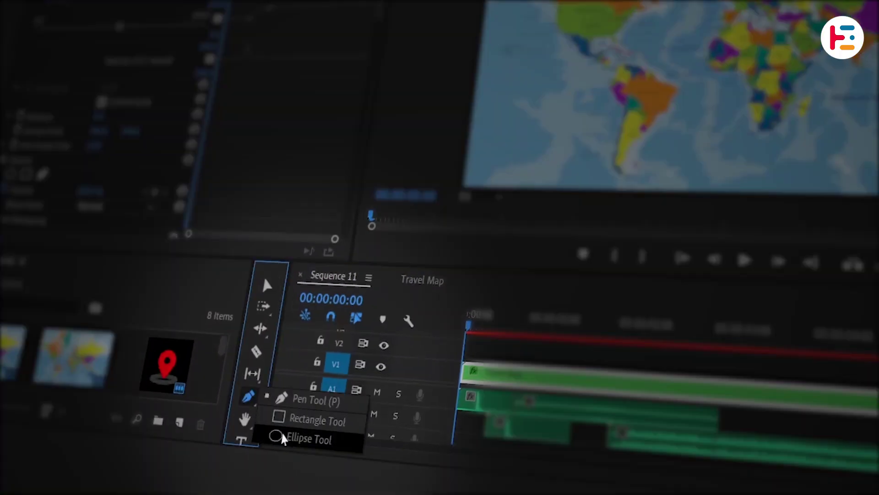
pyautogui.click(297, 449)
pyautogui.moveTo(314, 16); pyautogui.dragTo(654, 330)
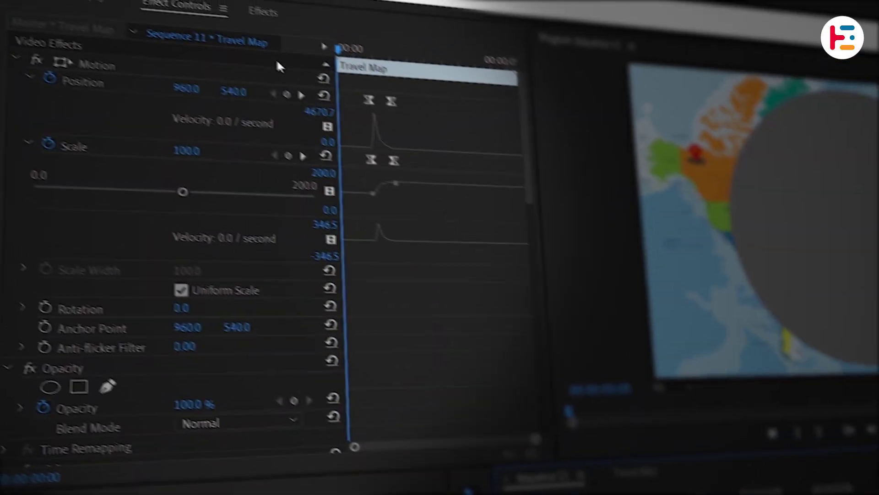
# Apply Track Matte Key to the Travel Map clip with Video 2 as its matte.
pyautogui.click(257, 7)
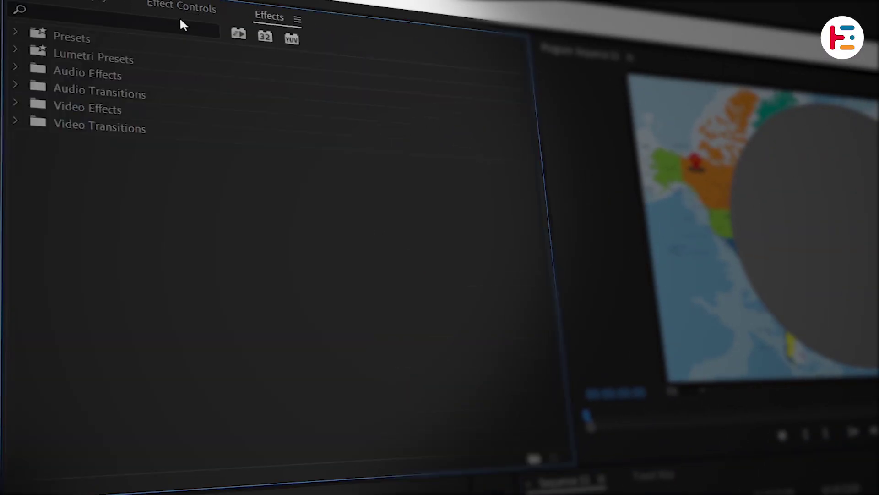
pyautogui.click(180, 18)
pyautogui.write('track')
pyautogui.click(147, 145)
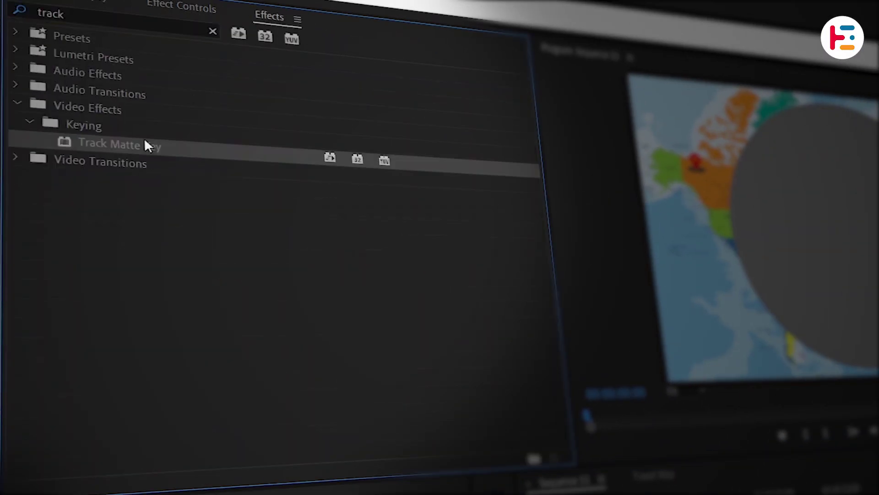
pyautogui.click(185, 8)
pyautogui.scroll(-5, 407, 344)
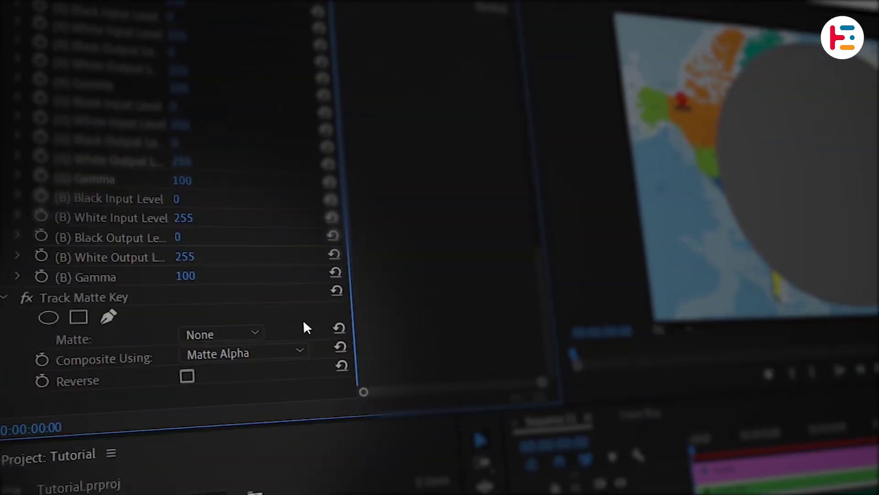
pyautogui.click(243, 334)
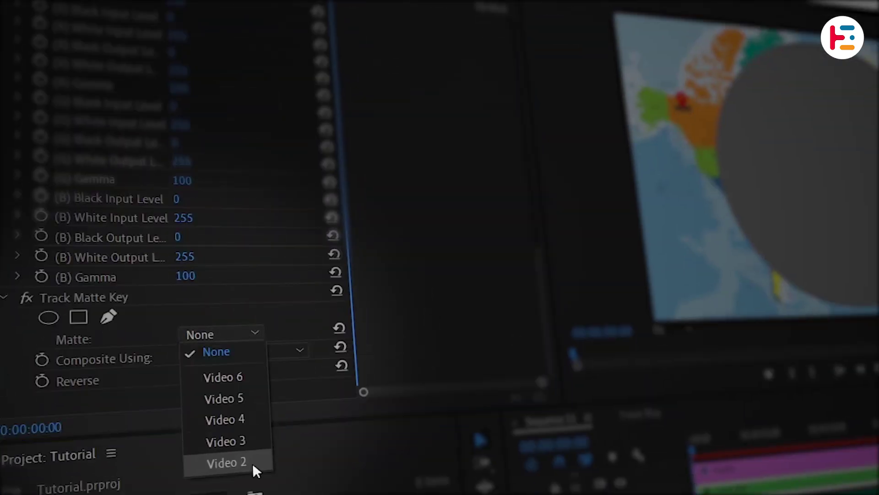
pyautogui.click(252, 461)
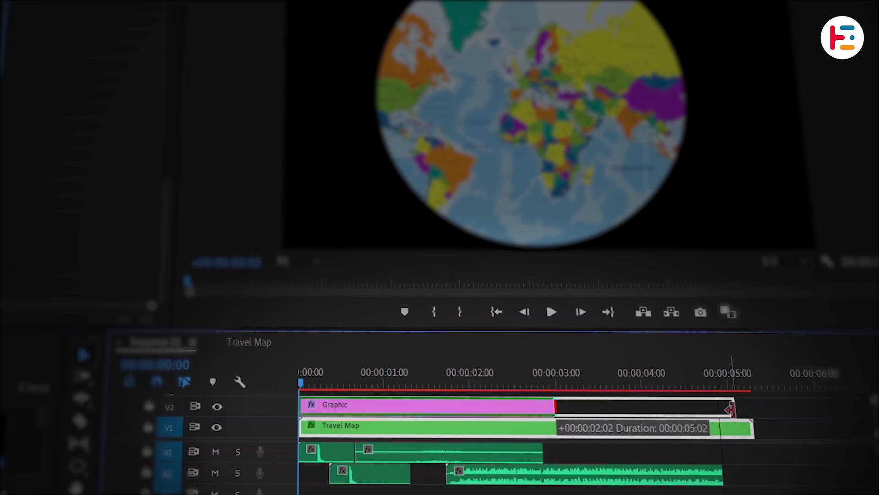
# Extend the Graphic clip on V2 to the end of the Travel Map clip.
pyautogui.moveTo(730, 409); pyautogui.dragTo(751, 409)
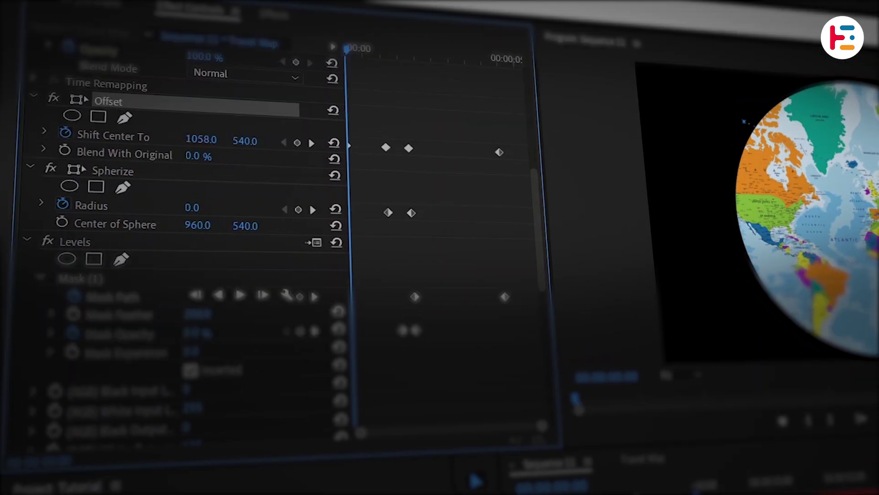
# Increase the horizontal Shift Center To value at the 00:00:01:22 keyframe to recenter Canada in the globe, and select the Levels mask.
pyautogui.moveTo(347, 50); pyautogui.dragTo(390, 62)
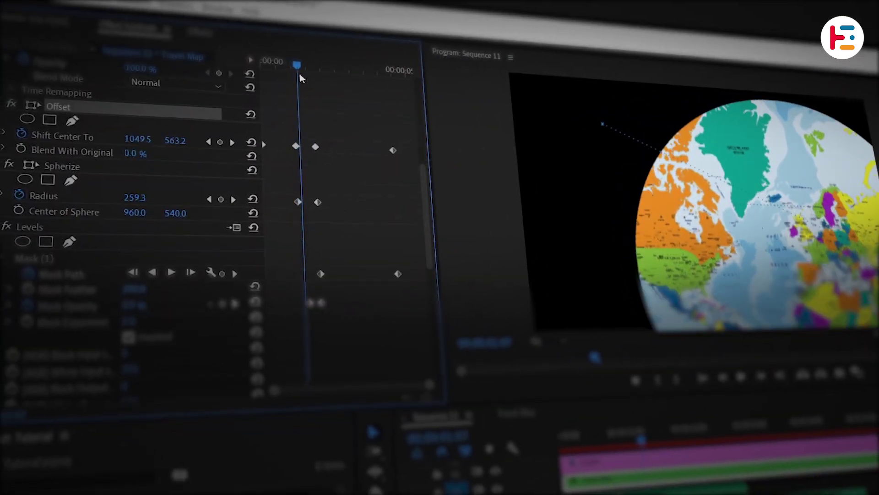
pyautogui.moveTo(300, 74); pyautogui.dragTo(312, 89)
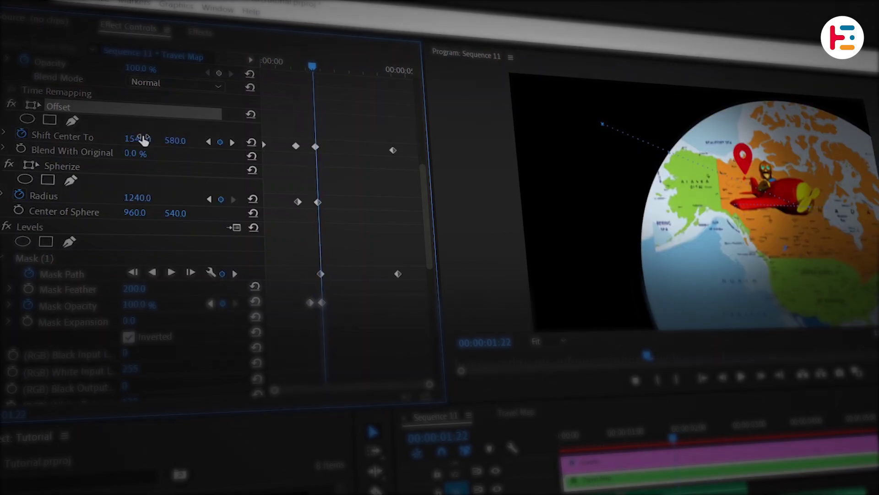
pyautogui.click(47, 257)
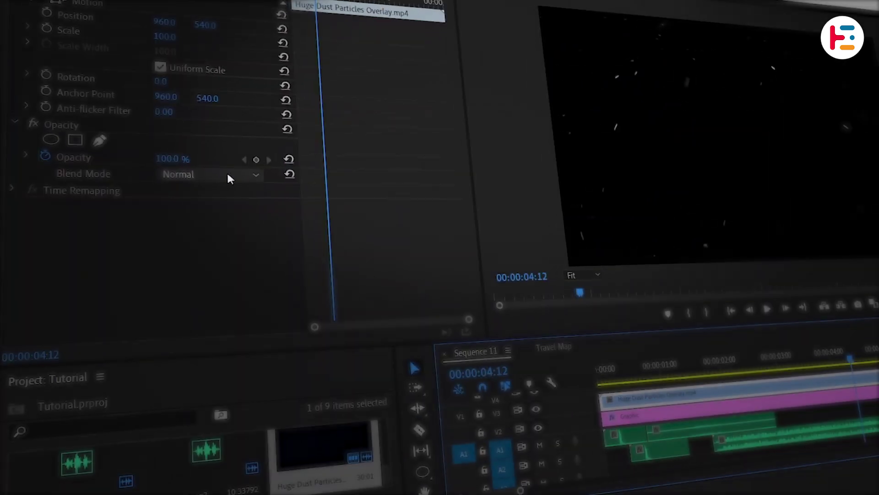
# Change the Huge Dust Particles Overlay clip's blend mode to let the globe show through, and split the clip at 00:00:03:20.
pyautogui.click(226, 174)
pyautogui.click(241, 331)
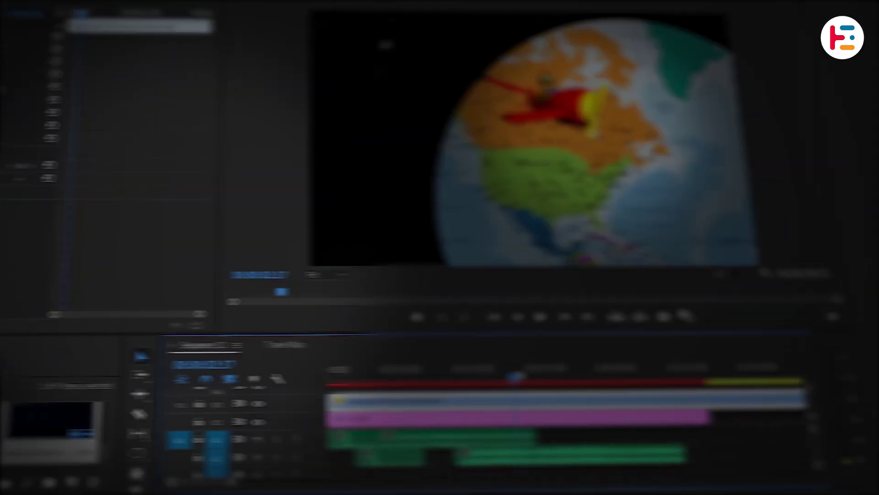
pyautogui.moveTo(516, 375); pyautogui.dragTo(563, 375)
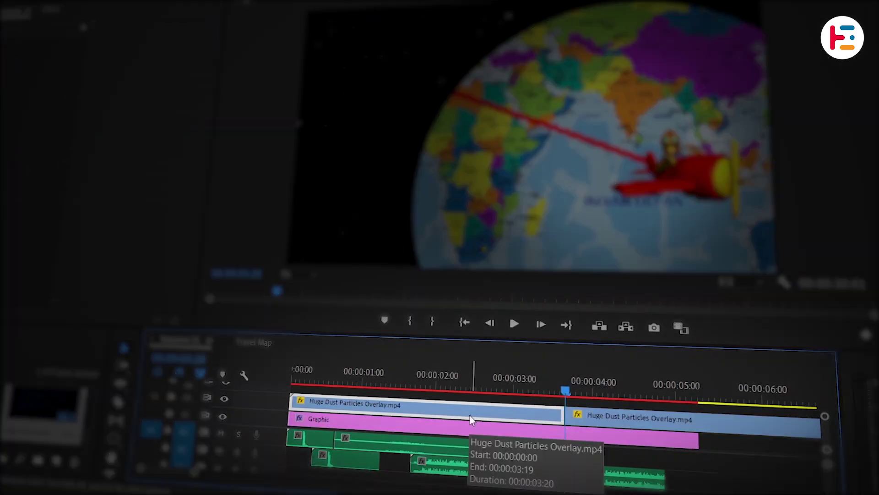
pyautogui.click(577, 419)
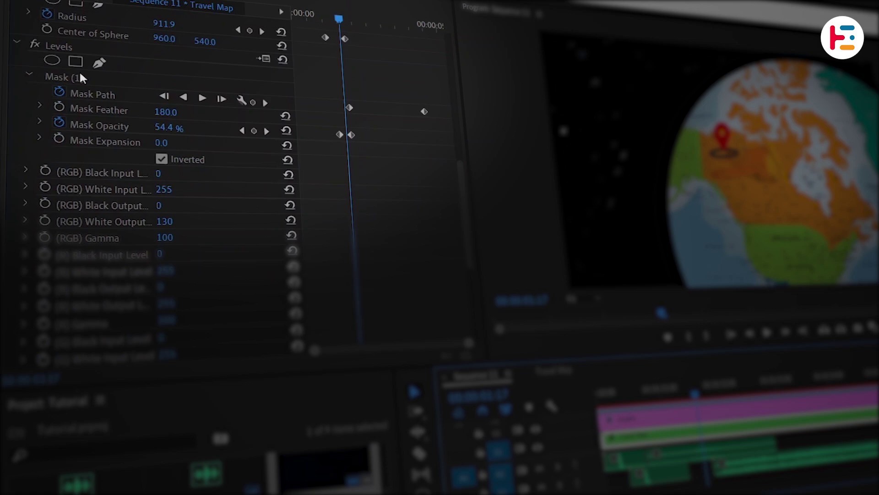
# Delete the existing Levels mask on the Travel Map clip and lower (RGB) White Output Level to 70.
pyautogui.click(81, 78)
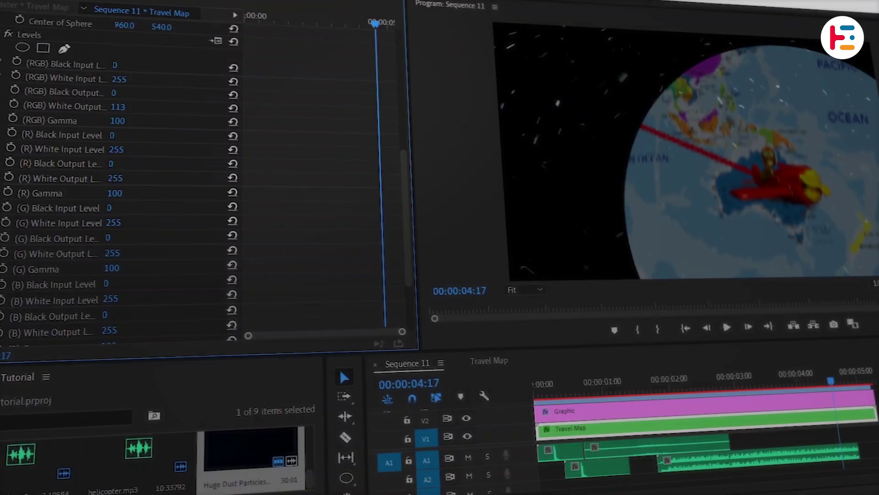
pyautogui.moveTo(118, 107); pyautogui.dragTo(104, 106)
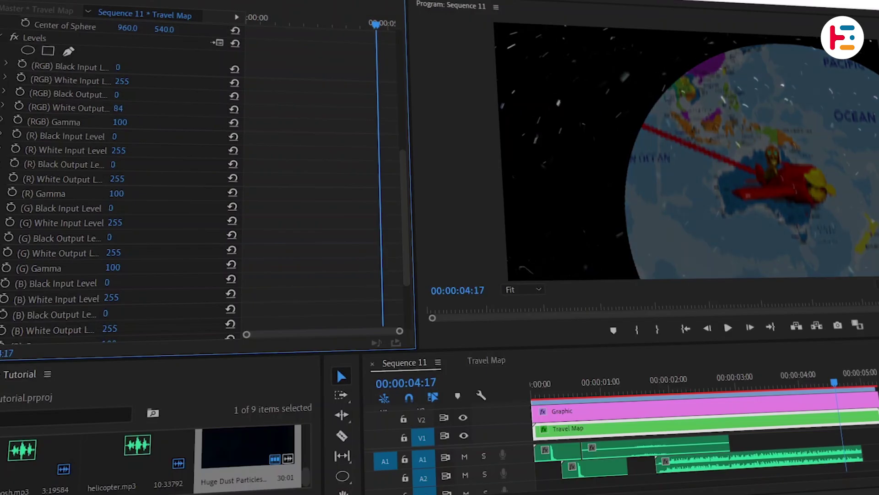
# Draw a Levels mask with the Pen tool over the globe's eastern side, viewing the preview at 25%.
pyautogui.click(534, 290)
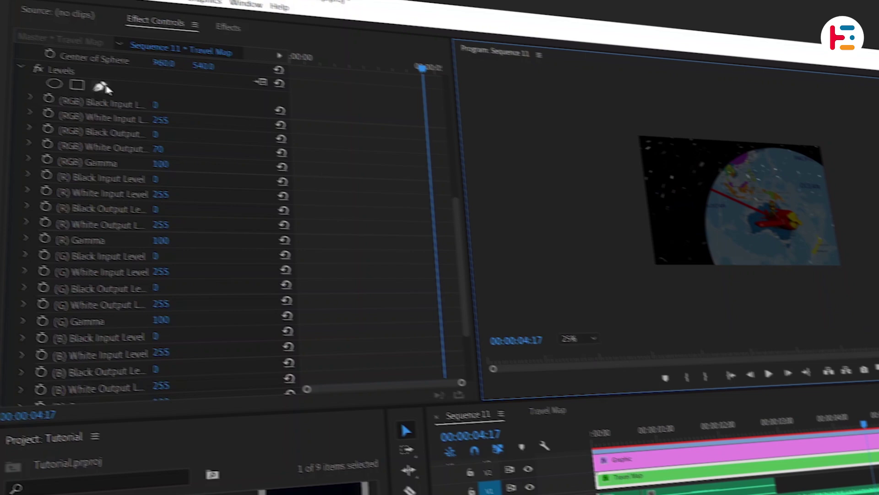
pyautogui.click(98, 85)
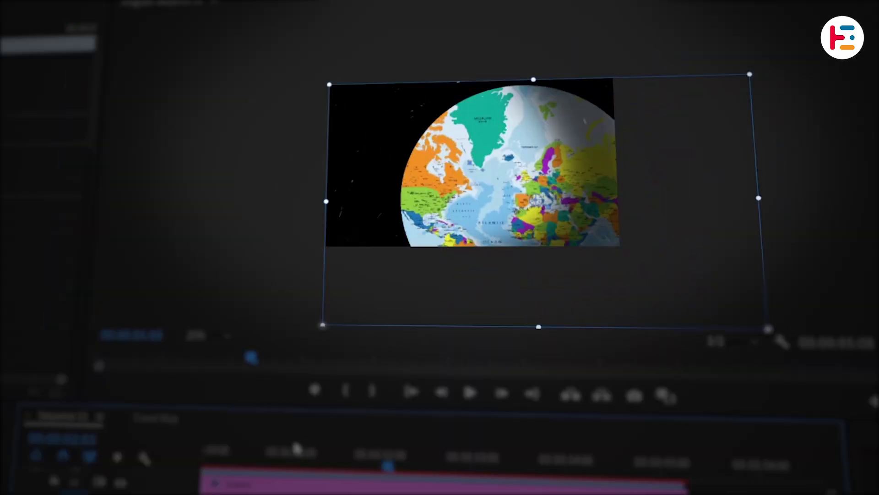
# Enable Mask Path keyframing for the Levels mask at 00:00:01:16, where the globe's zoom-in ends.
pyautogui.moveTo(294, 448)
pyautogui.mouseDown()
pyautogui.moveTo(237, 450)
pyautogui.moveTo(285, 450)
pyautogui.mouseUp()
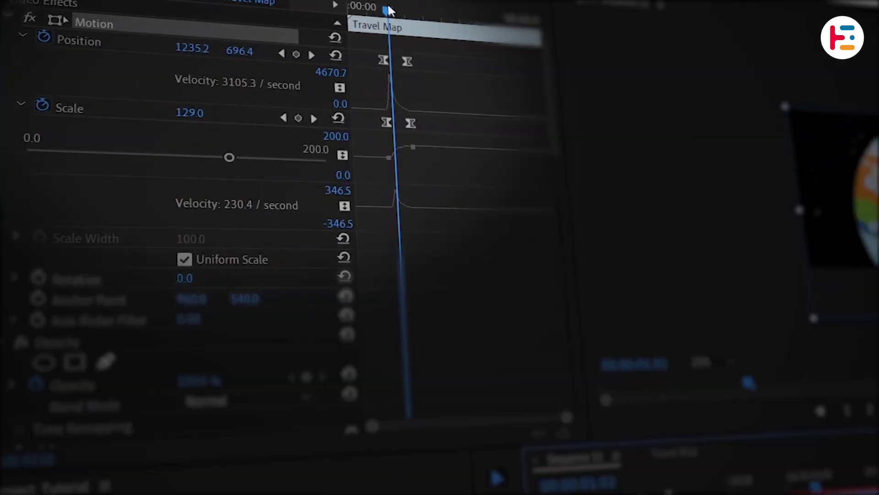
pyautogui.moveTo(388, 10); pyautogui.dragTo(405, 11)
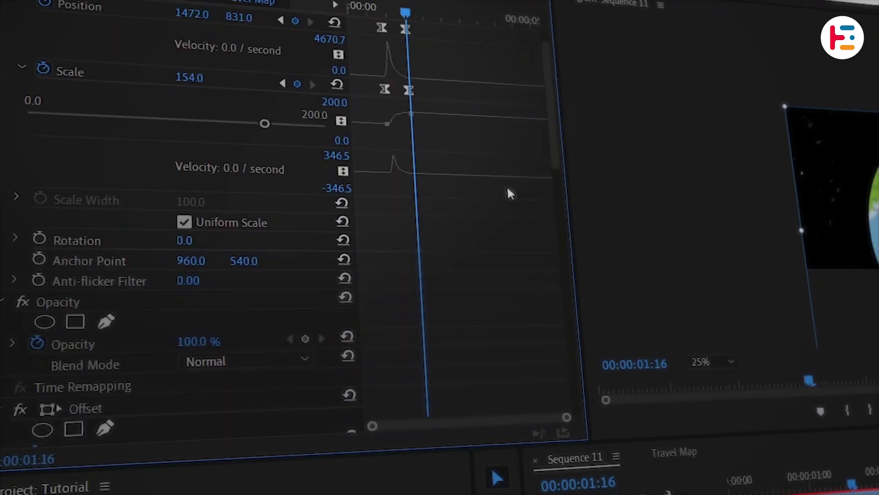
pyautogui.scroll(-10, 507, 185)
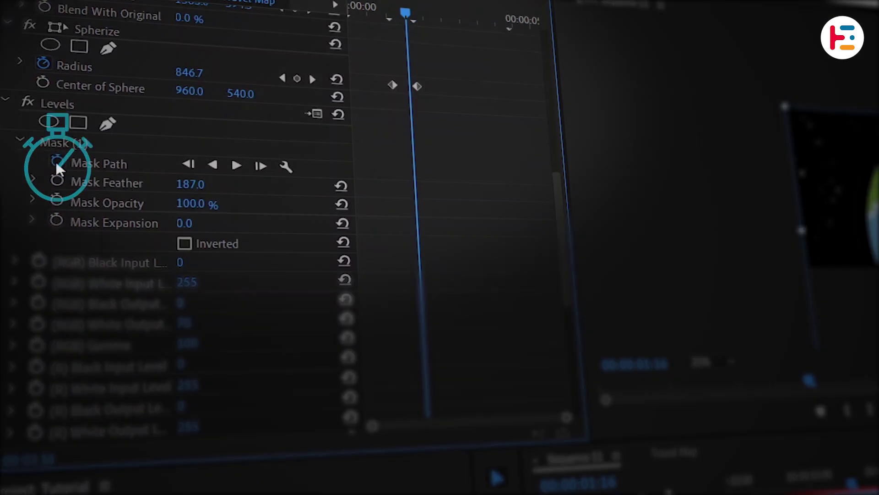
pyautogui.click(56, 163)
# Reshape the Levels mask at 00:00:00:27 so its curved inner edge shades the eastern side of the smaller globe.
pyautogui.scroll(10, 402, 155)
pyautogui.moveTo(401, 5); pyautogui.dragTo(395, 6)
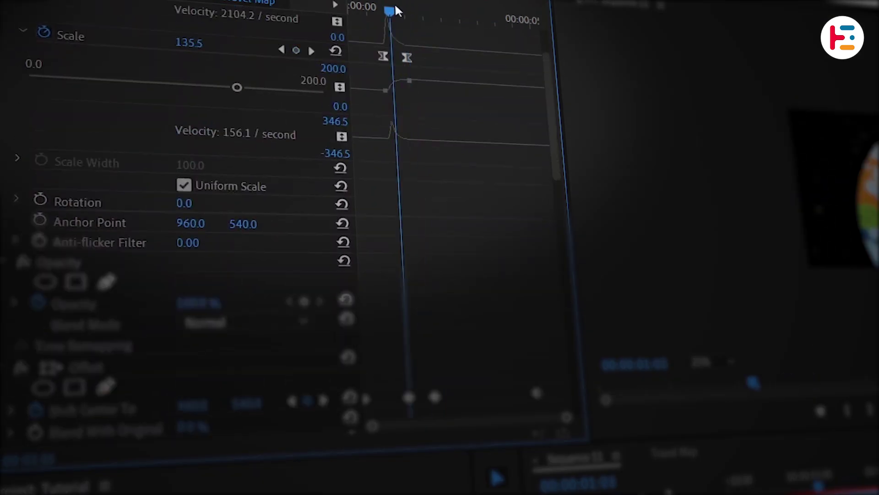
pyautogui.scroll(-8, 502, 239)
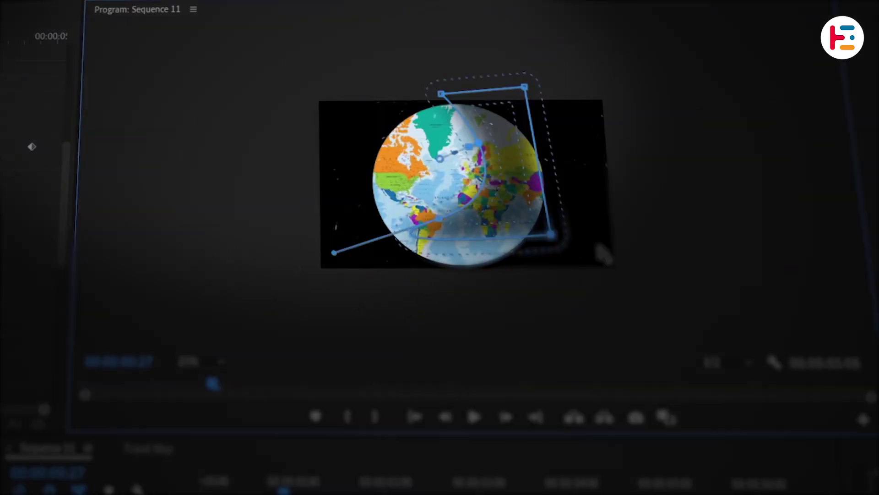
pyautogui.moveTo(524, 87); pyautogui.dragTo(606, 90)
pyautogui.moveTo(551, 234); pyautogui.dragTo(623, 274)
pyautogui.moveTo(438, 218); pyautogui.dragTo(457, 288)
pyautogui.moveTo(441, 94); pyautogui.dragTo(471, 91)
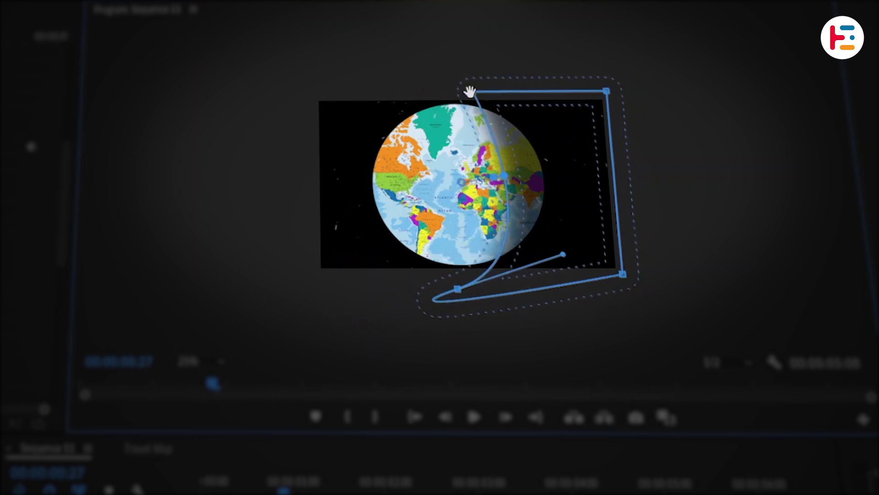